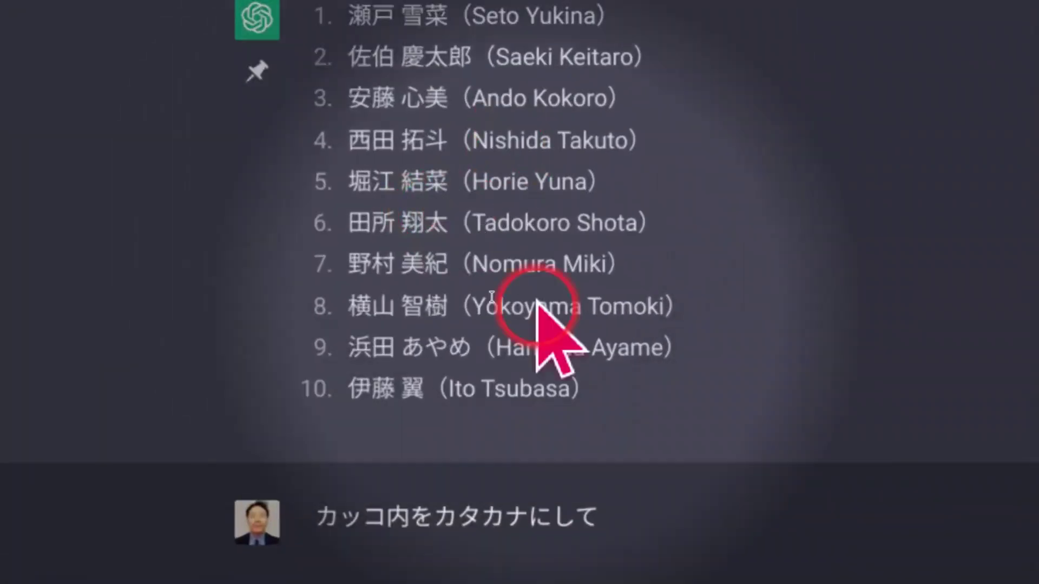
# Step: Scroll down the chat to review the ten names and their katakana readings
pyautogui.scroll(-2, 491, 297)
pyautogui.scroll(-1, 471, 417)
pyautogui.scroll(-2, 471, 417)
pyautogui.scroll(-1, 478, 485)
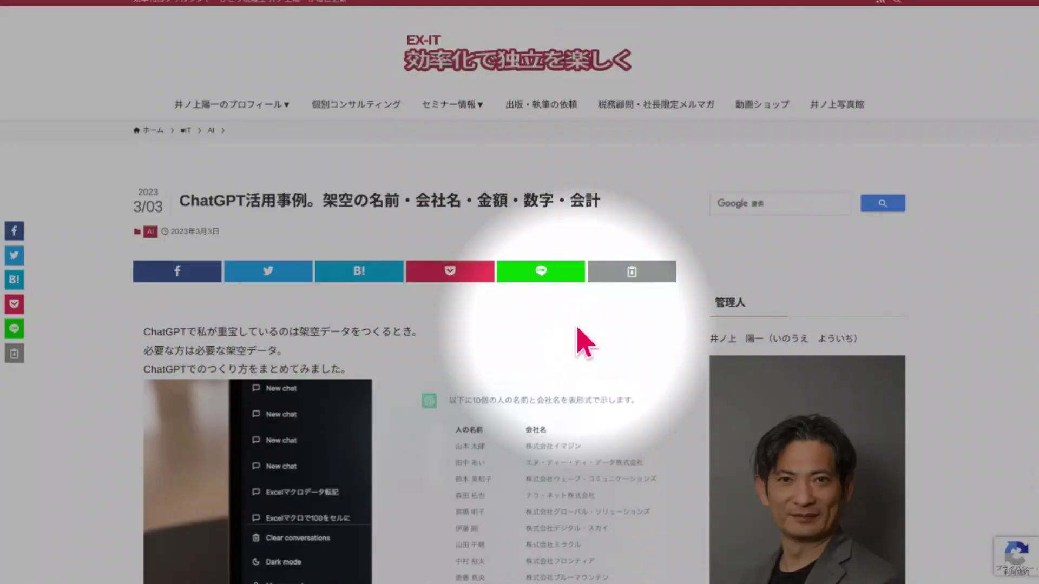
# Step: Point out the title and date of the article ChatGPT活用事例。架空の名前・会社名・金額・数字・会計
pyautogui.click(702, 353)
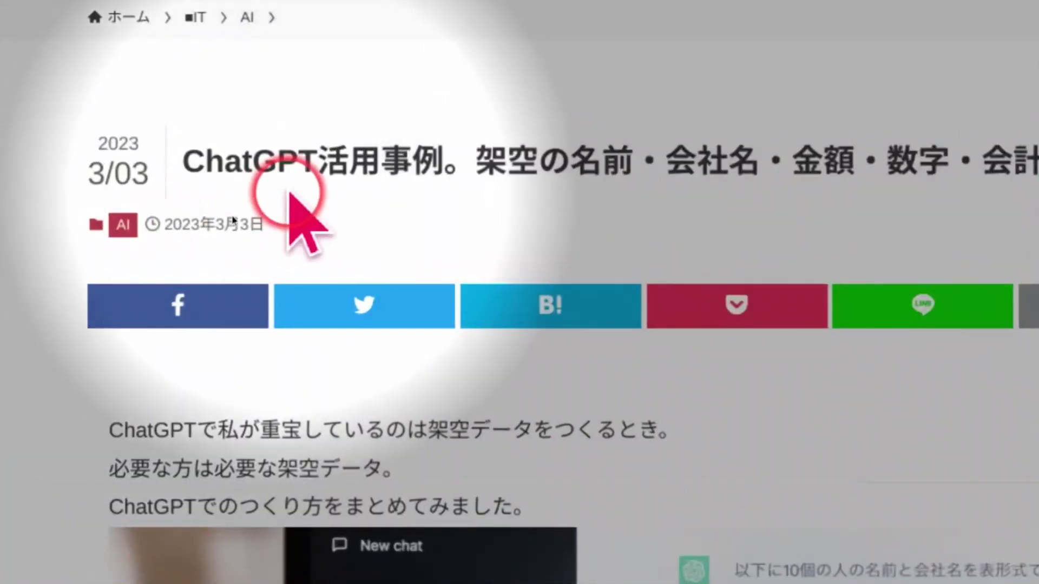
pyautogui.click(709, 198)
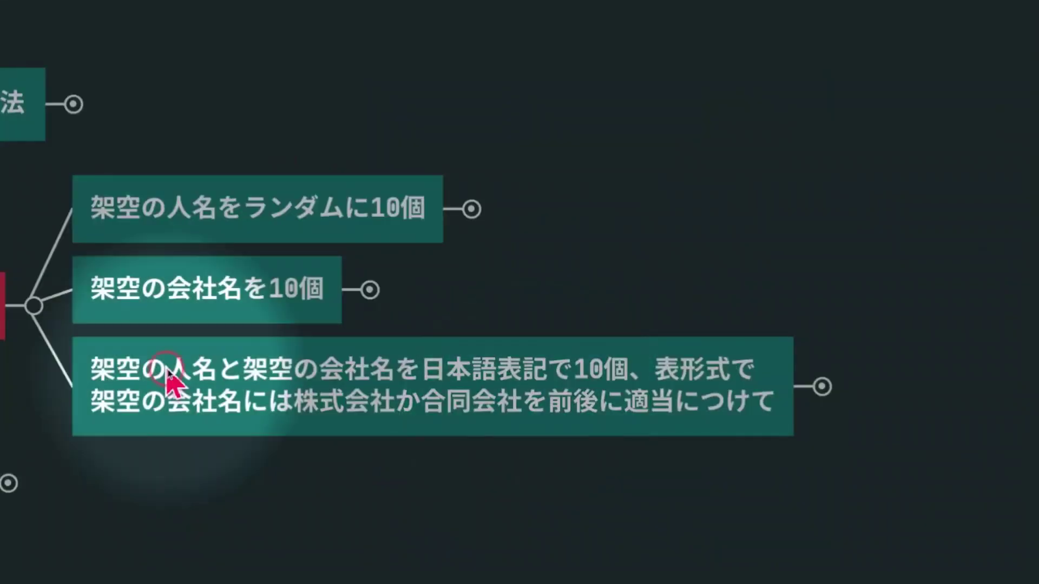
# Step: Review the three prompt nodes and select the 架空の人名をランダムに10個 text for copying
pyautogui.click(188, 226)
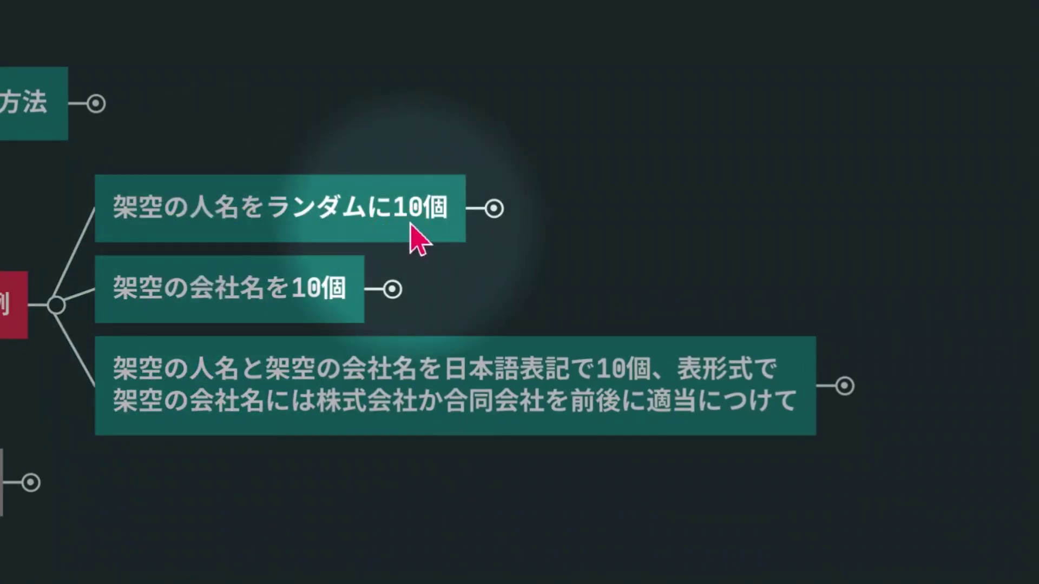
pyautogui.click(172, 298)
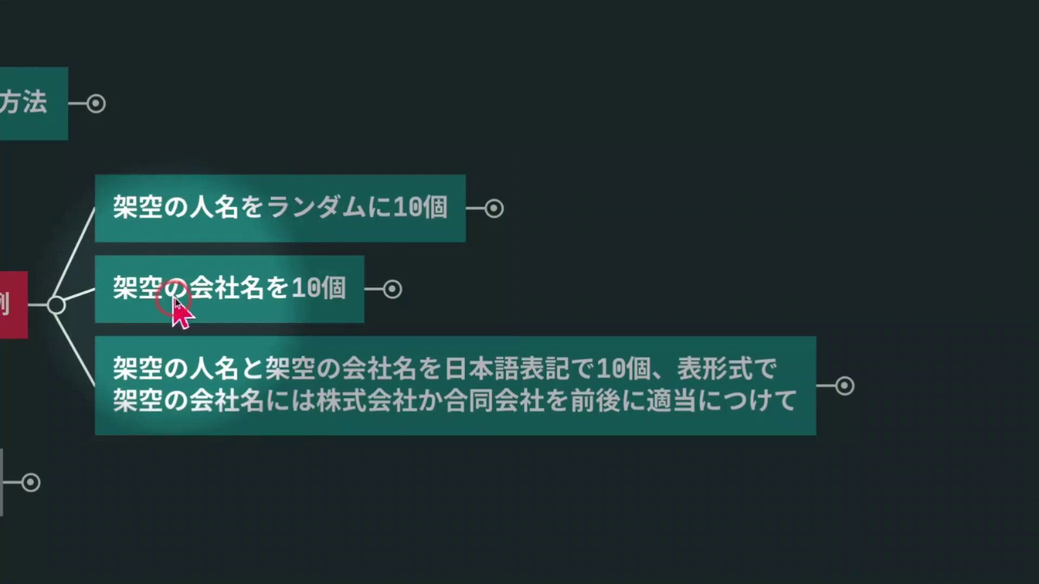
pyautogui.click(150, 393)
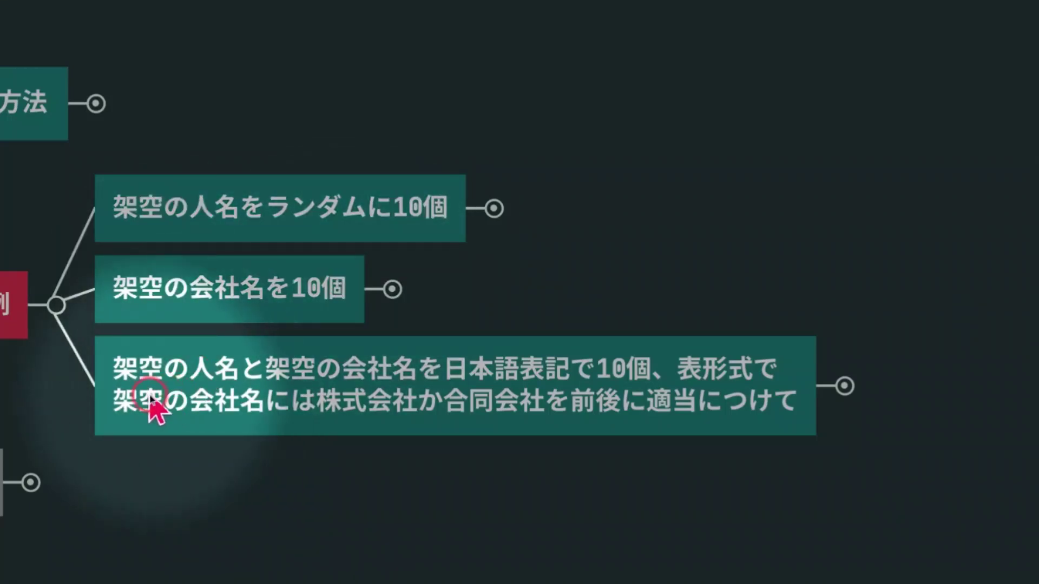
pyautogui.click(331, 378)
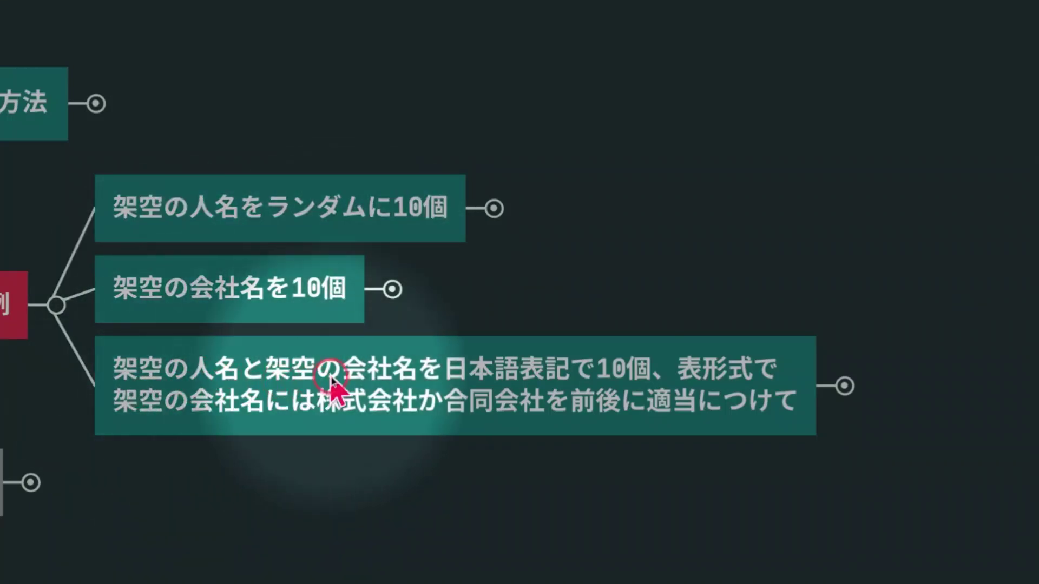
pyautogui.click(598, 379)
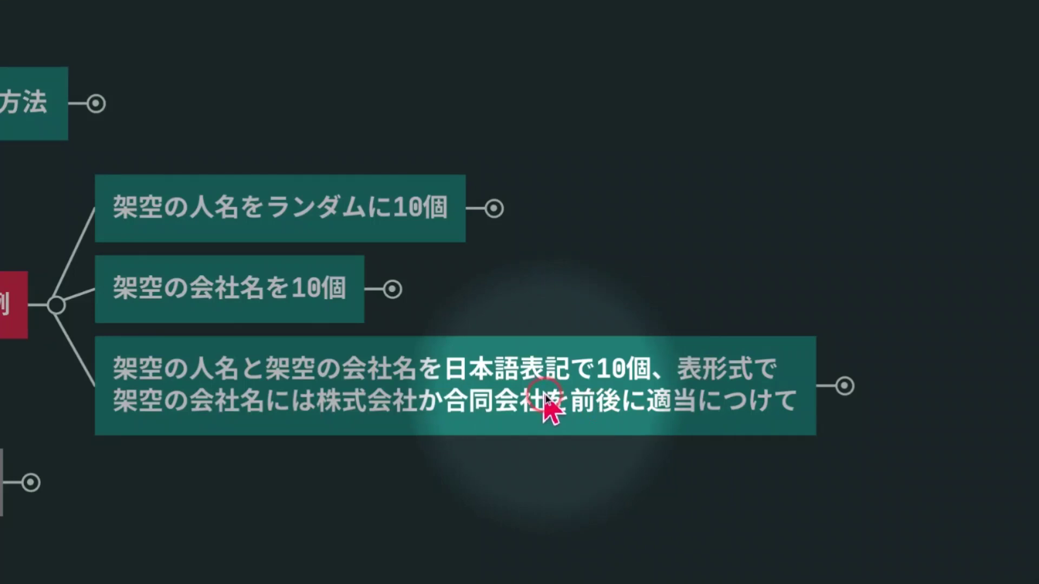
pyautogui.doubleClick(319, 204)
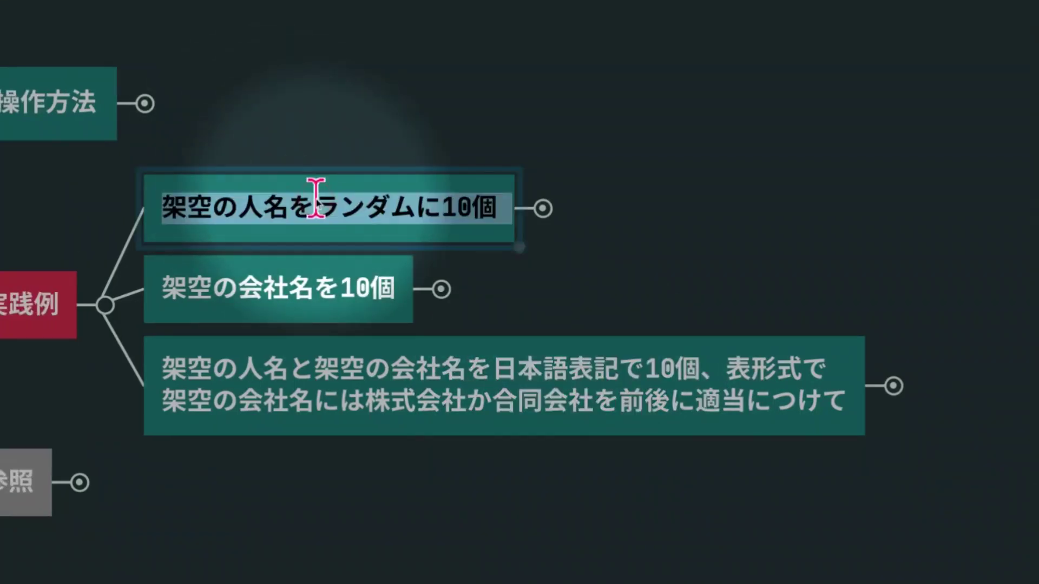
pyautogui.click(376, 228)
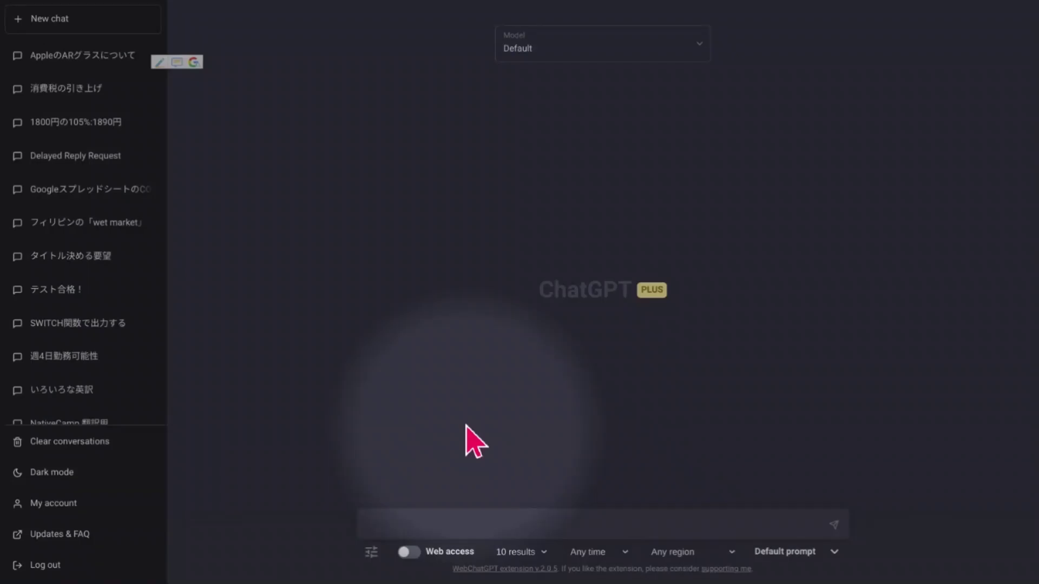
# Step: Send the random-names prompt in a new chat, then request カッコ内をカタカナにして for katakana readings
pyautogui.click(488, 527)
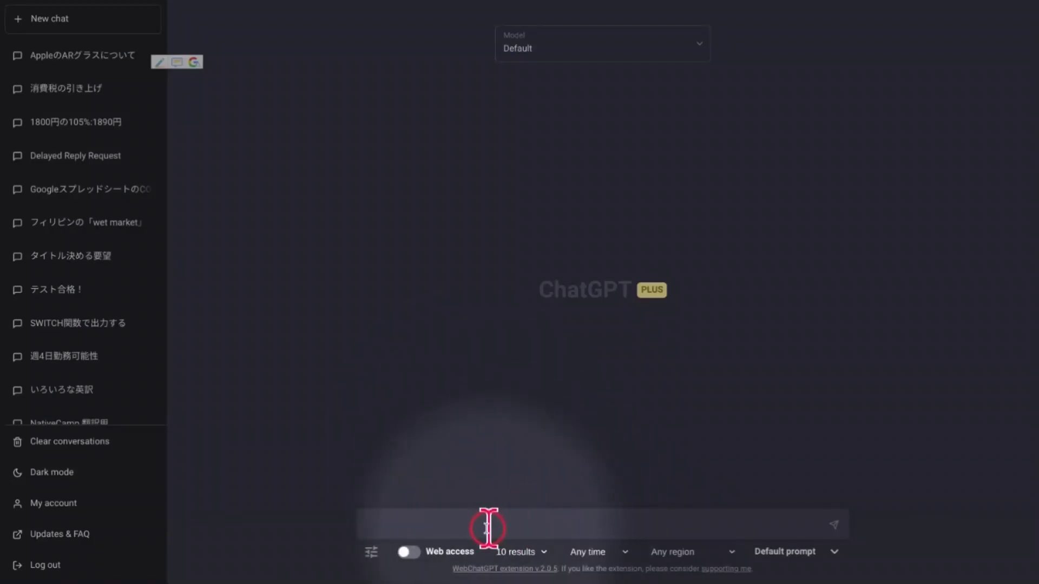
pyautogui.press('Return')
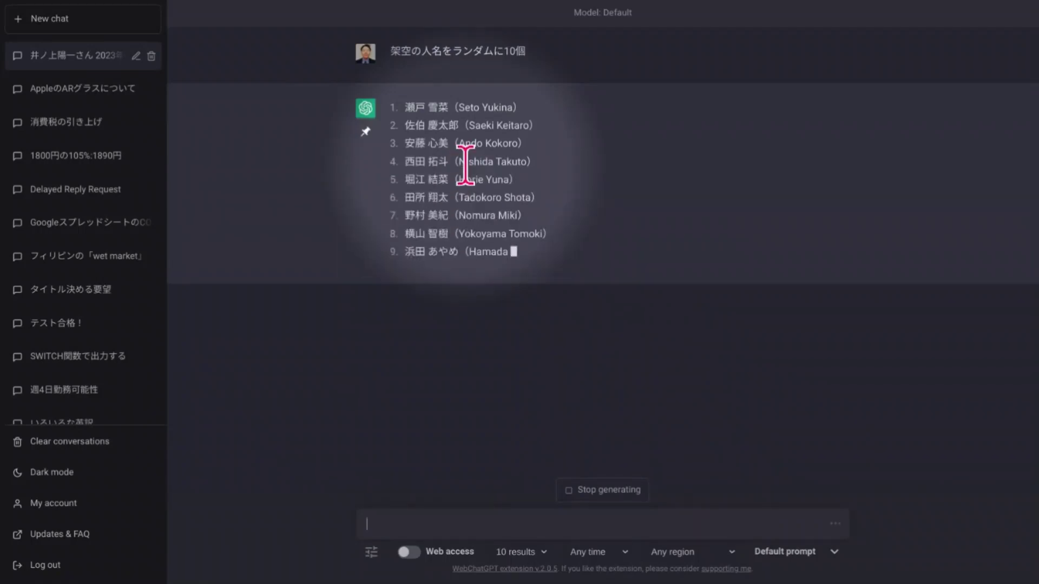
pyautogui.write('カッコ内を')
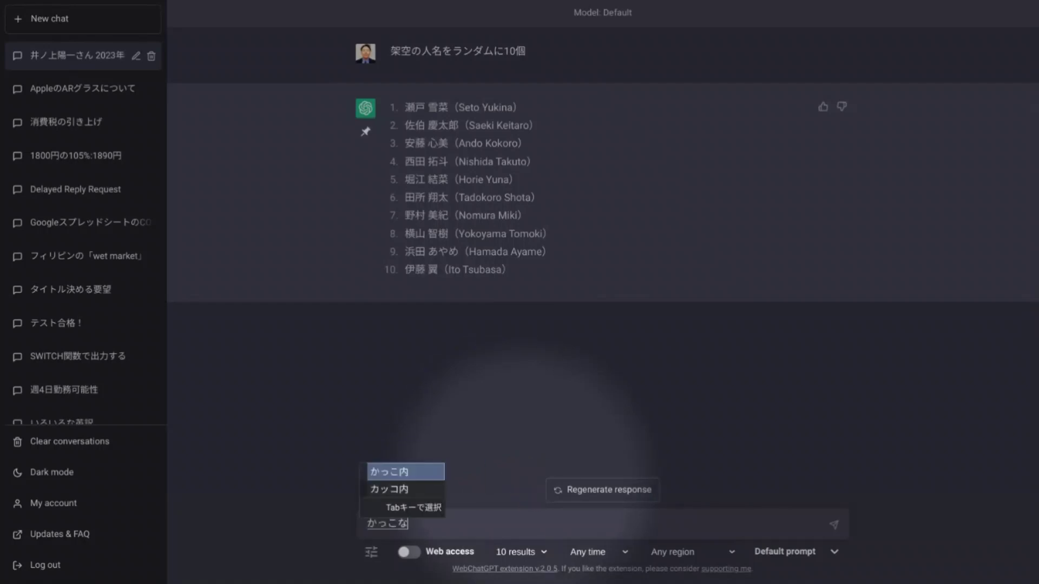
pyautogui.write('かたかな')
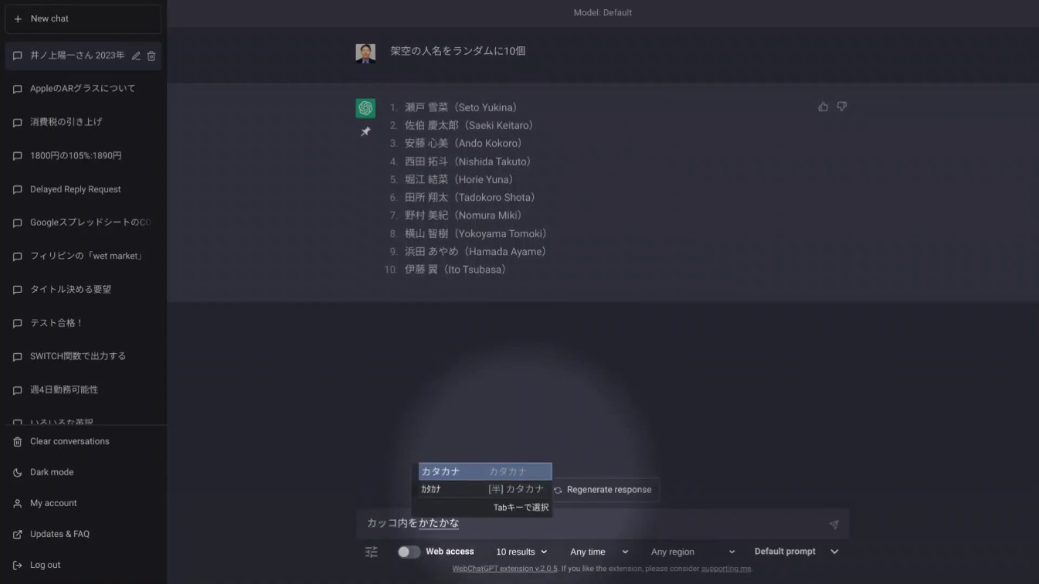
pyautogui.press('Return')
pyautogui.write('にして')
pyautogui.press('Return')
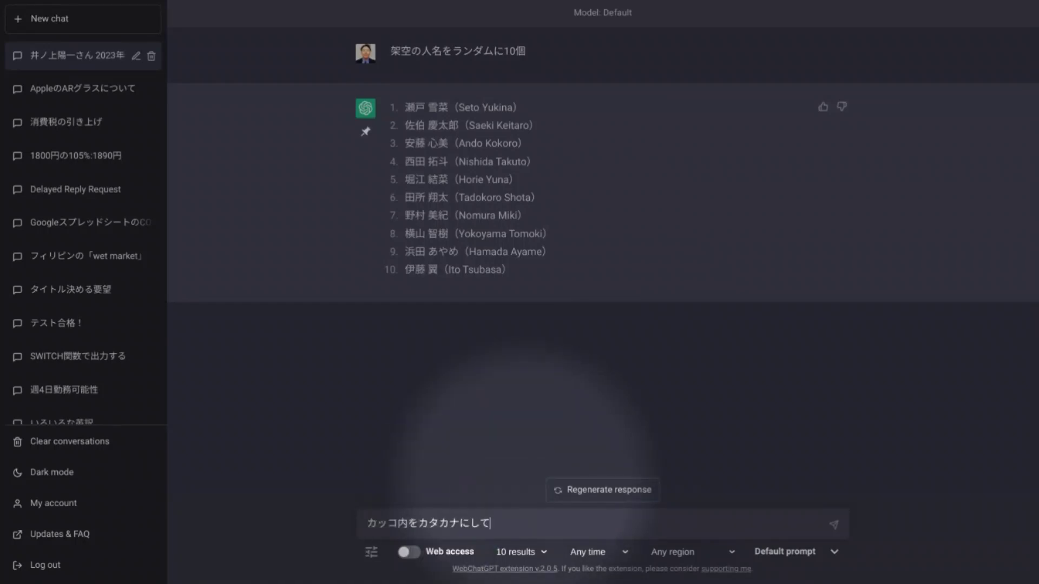
pyautogui.press('Return')
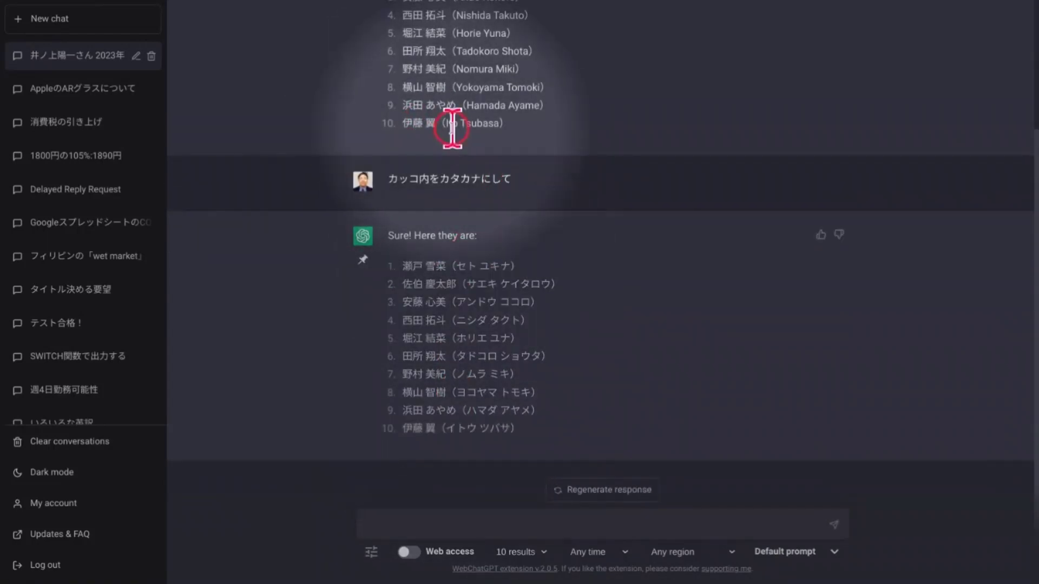
pyautogui.scroll(3, 452, 126)
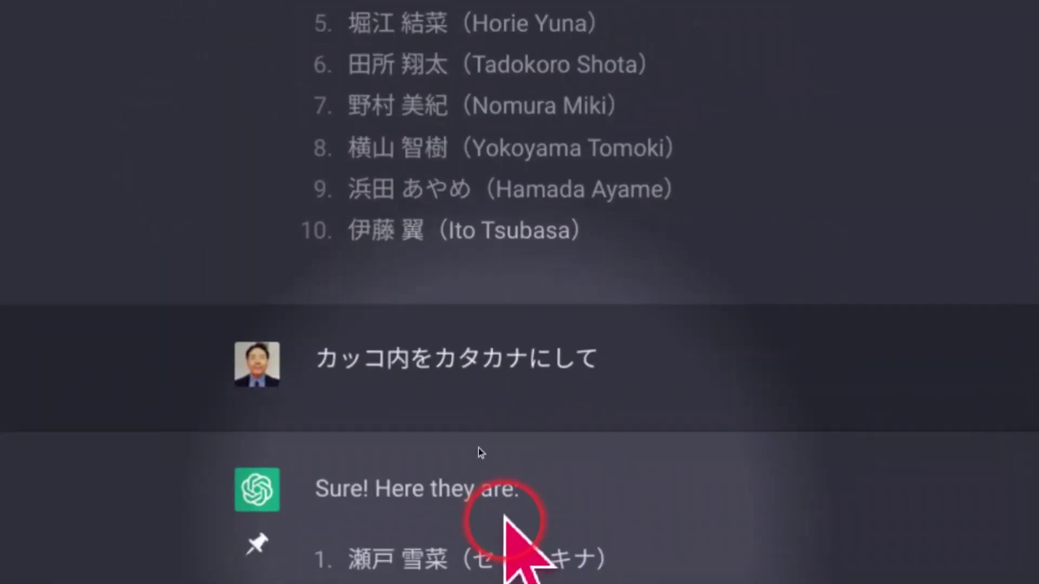
pyautogui.scroll(-3, 476, 428)
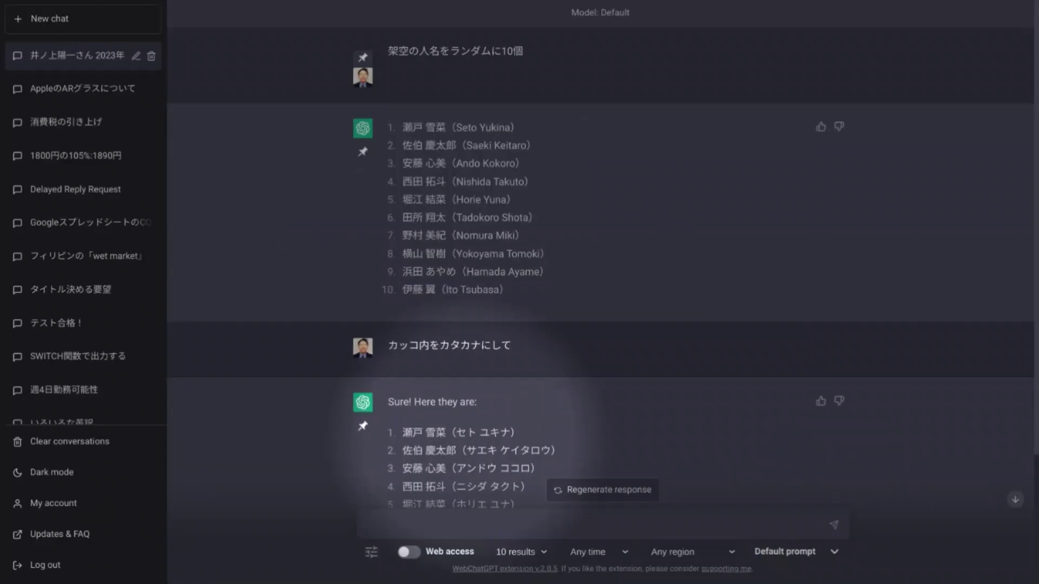
pyautogui.scroll(-3, 502, 385)
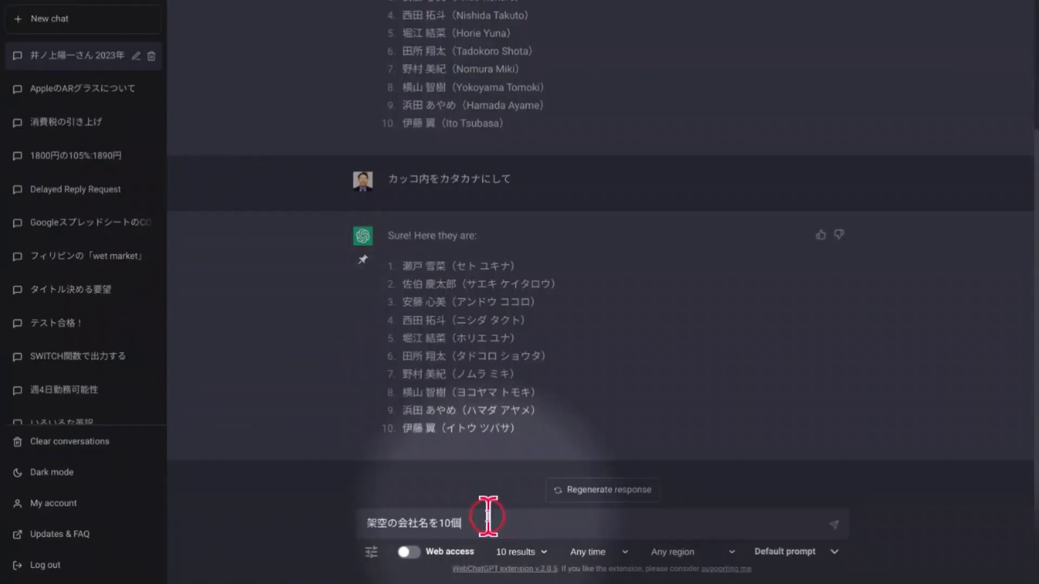
# Step: Send the 架空の会社名を10個 prompt, then ask to add 株式会社 or 合同会社 to each company
pyautogui.press('Return')
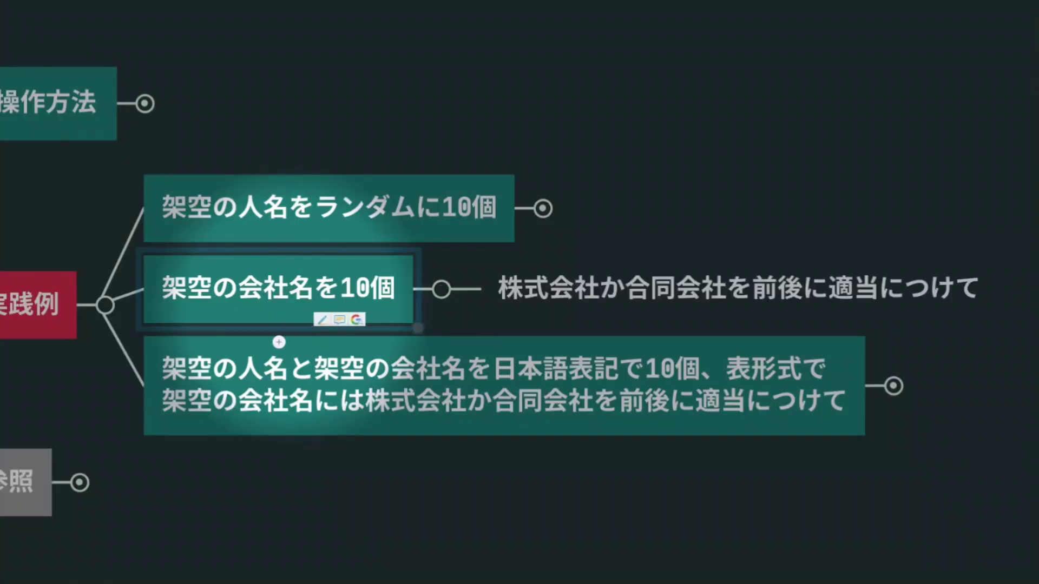
pyautogui.hotkey('ctrl', 'a')
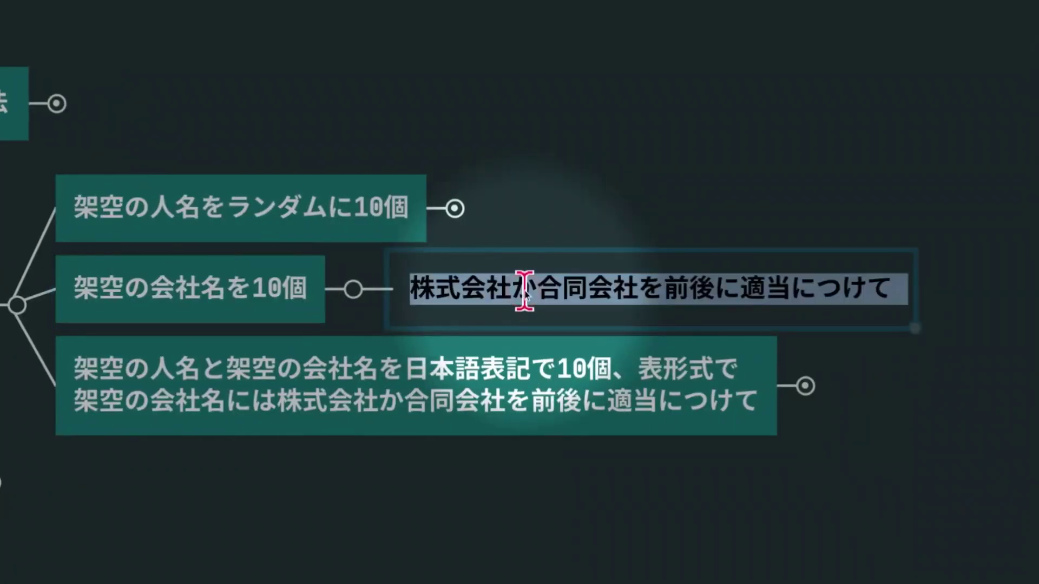
pyautogui.click(576, 287)
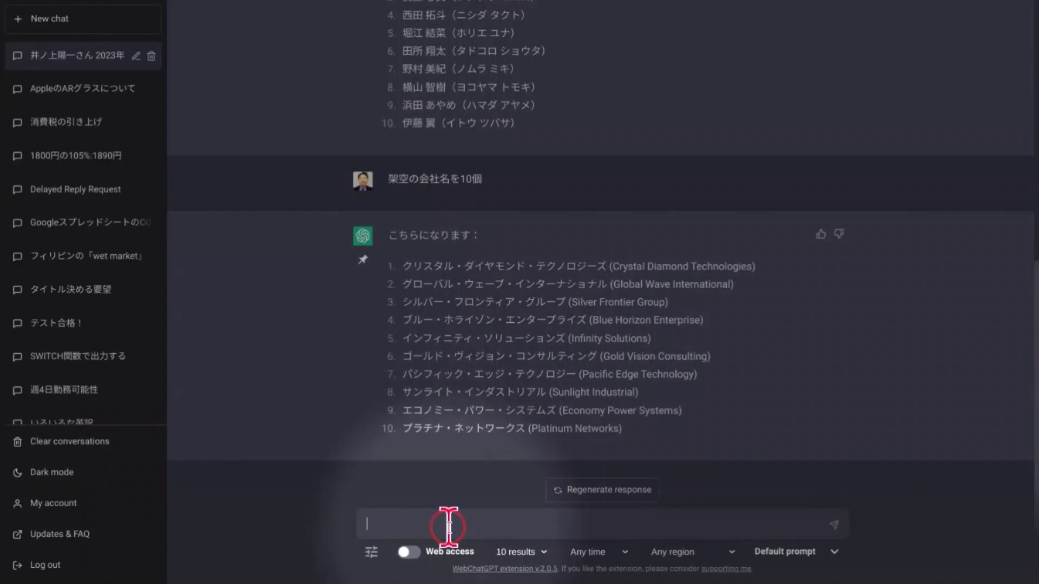
pyautogui.write('株式会社か合同会社を前後に適当につけて')
pyautogui.press('Return')
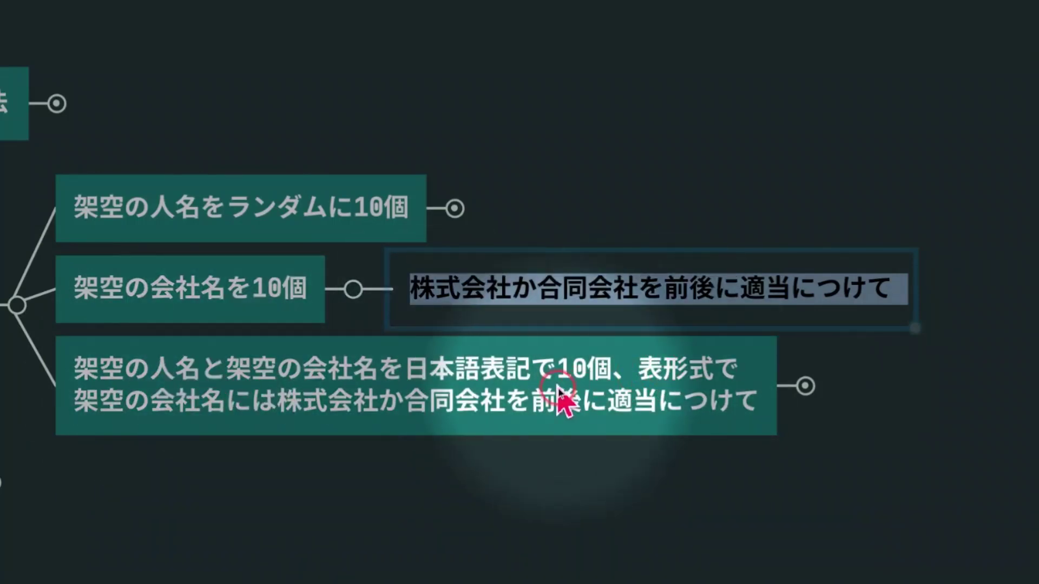
pyautogui.doubleClick(557, 386)
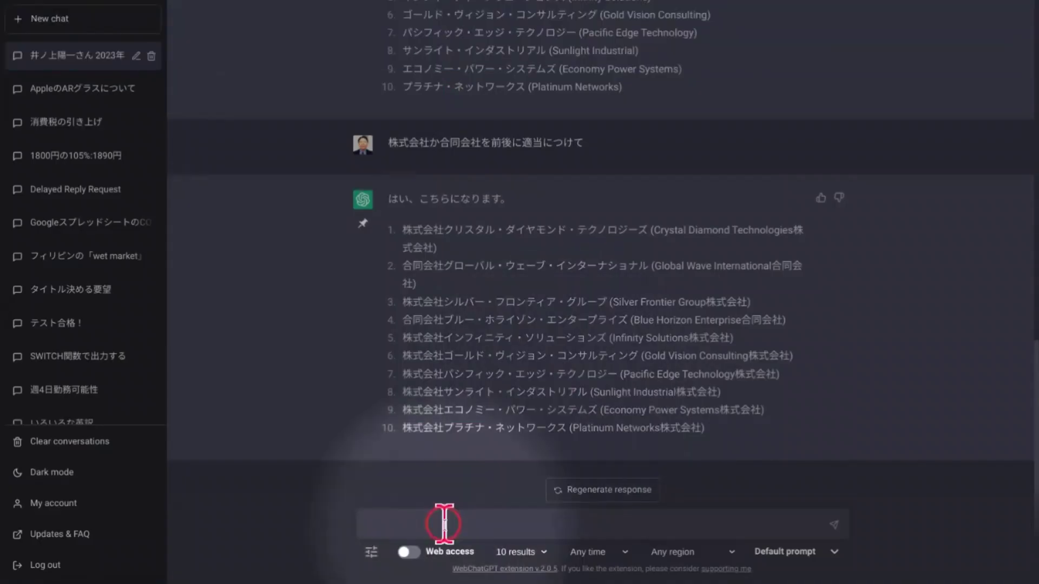
# Step: Paste and send the combined names-and-companies prompt, then review the ten-row table
pyautogui.write('架空の人名と架空の会社名を日本語表記で10個、表形式で 架空の会社名には株式会社か合同会社を前後に適当につけて')
pyautogui.press('Return')
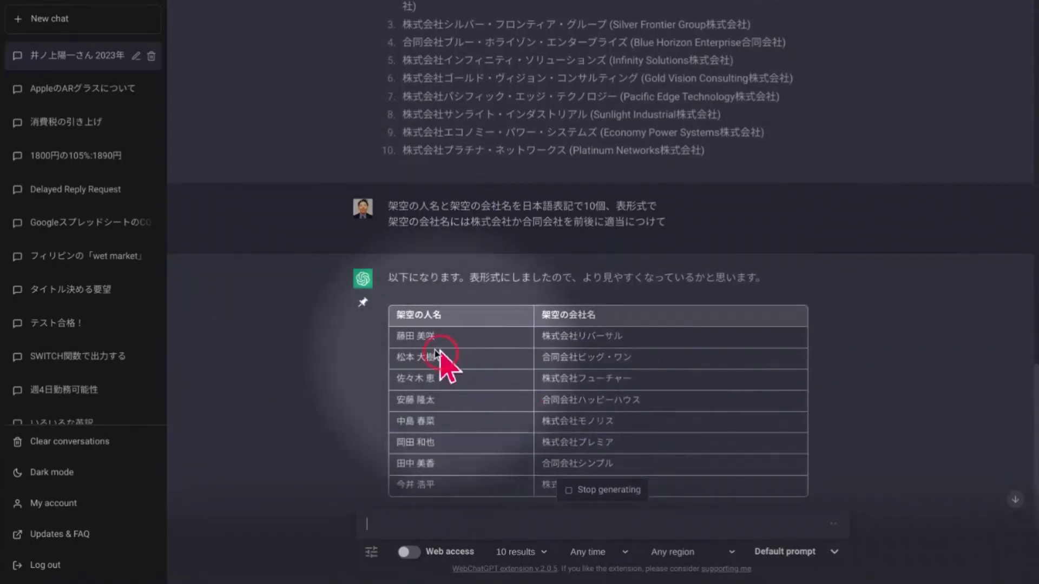
pyautogui.click(561, 352)
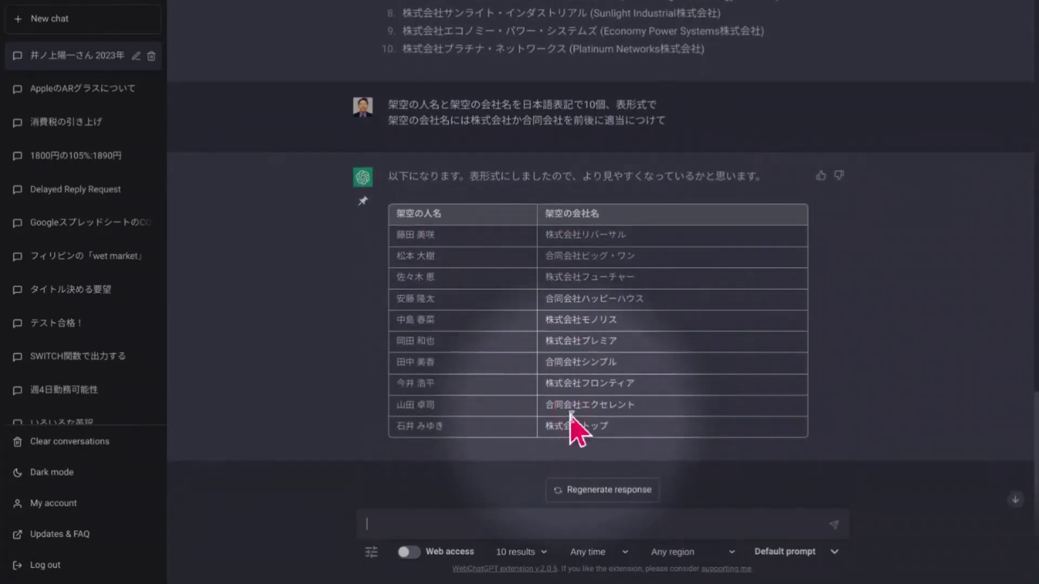
pyautogui.click(514, 329)
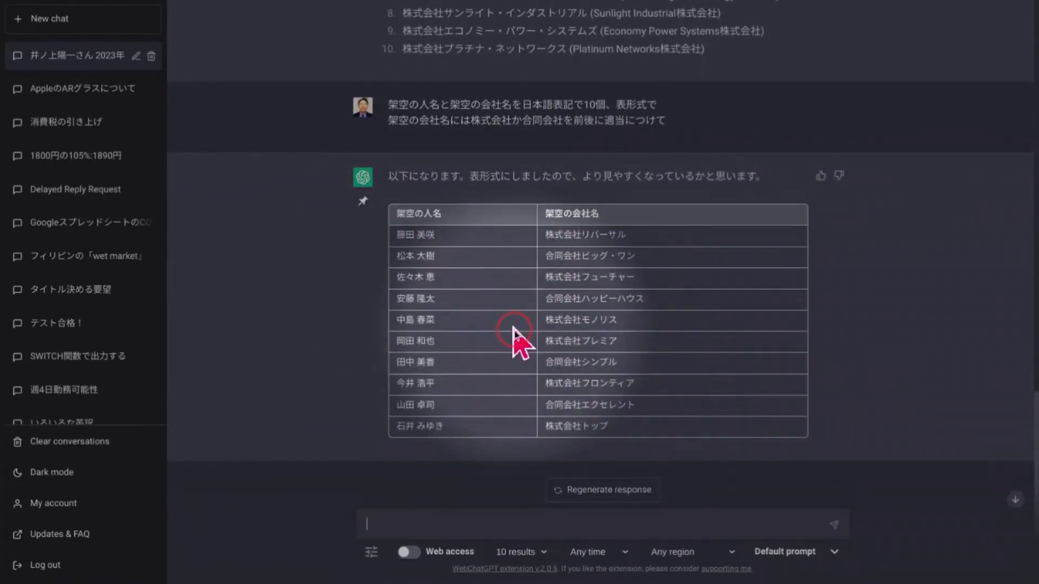
pyautogui.click(494, 334)
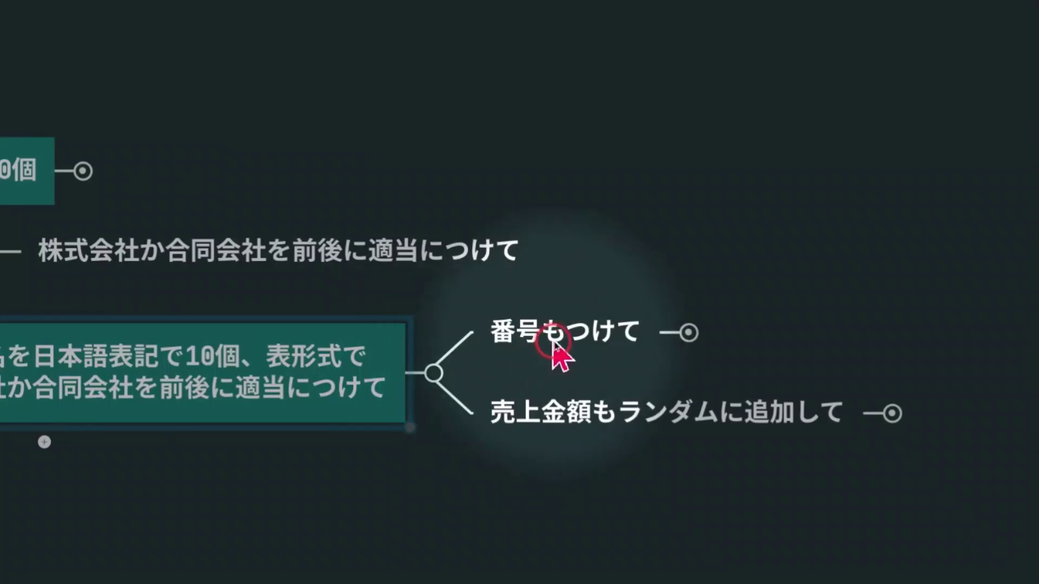
# Step: Copy the 番号もつけて prompt from the map and send it to number the table
pyautogui.doubleClick(554, 342)
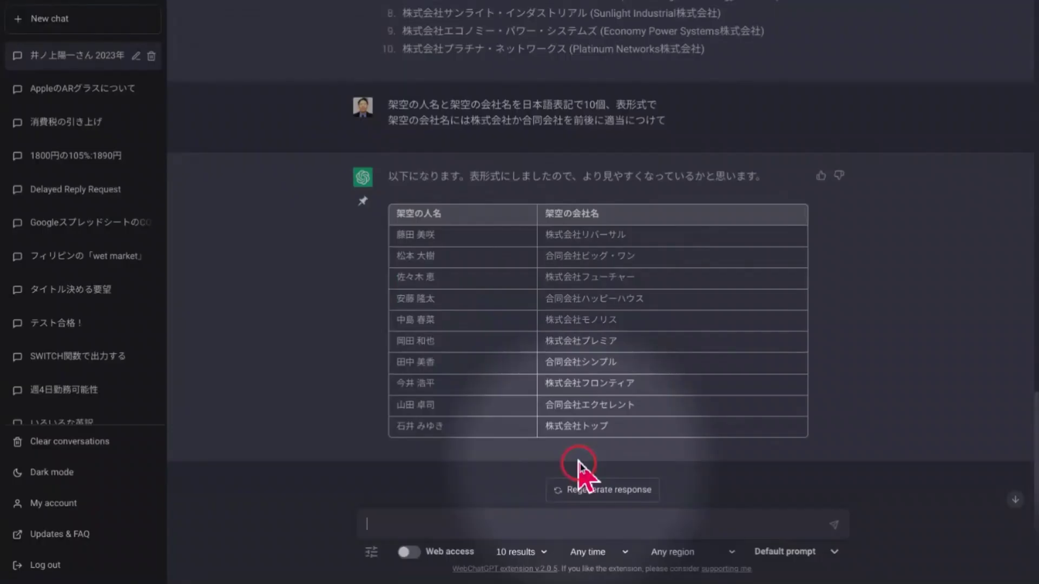
pyautogui.write('番号もつけて')
pyautogui.press('Return')
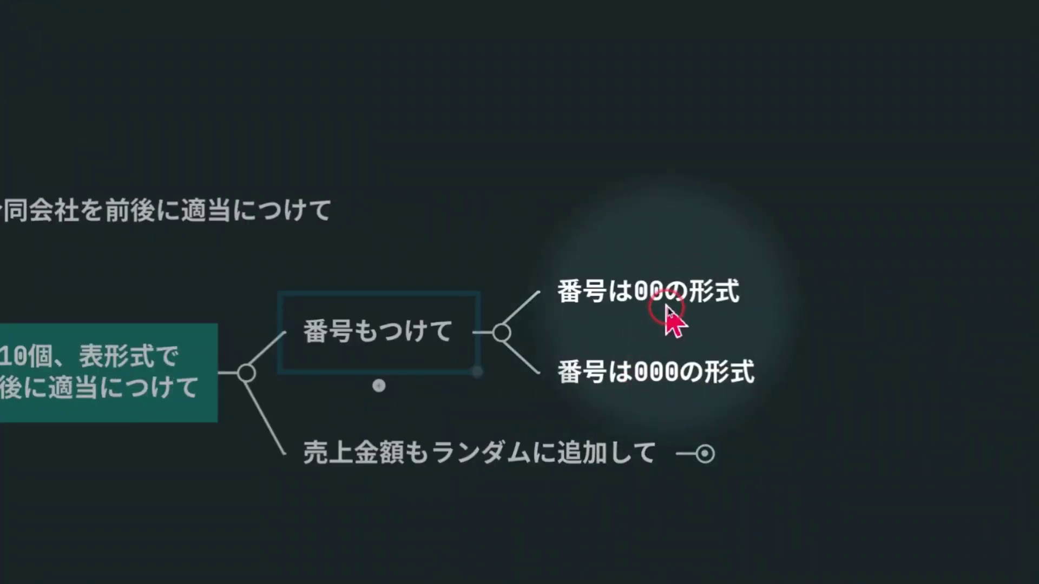
# Step: Send 番号は00の形式 from the map to renumber the table in 00 style
pyautogui.doubleClick(667, 308)
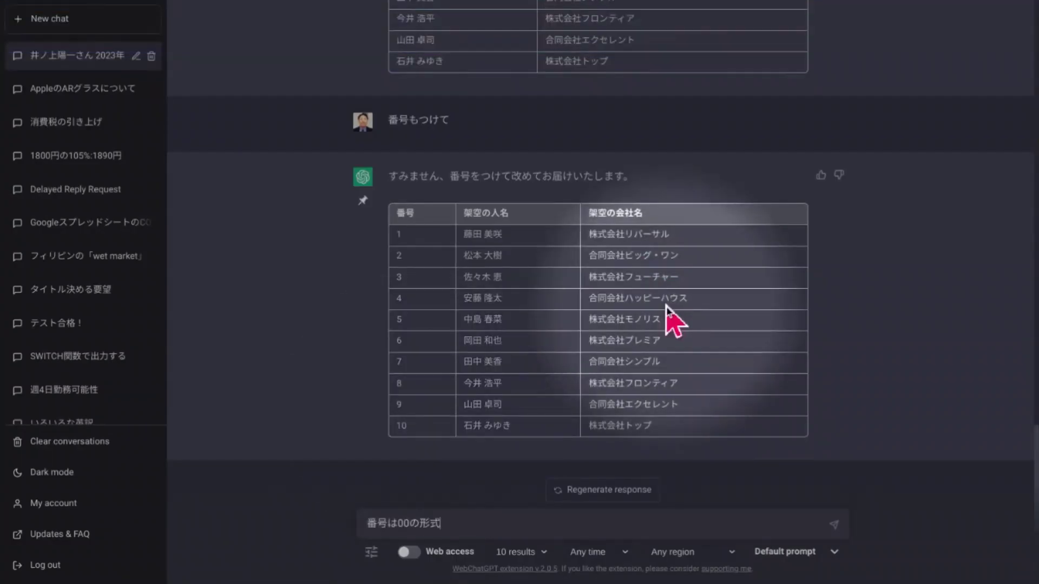
pyautogui.press('Return')
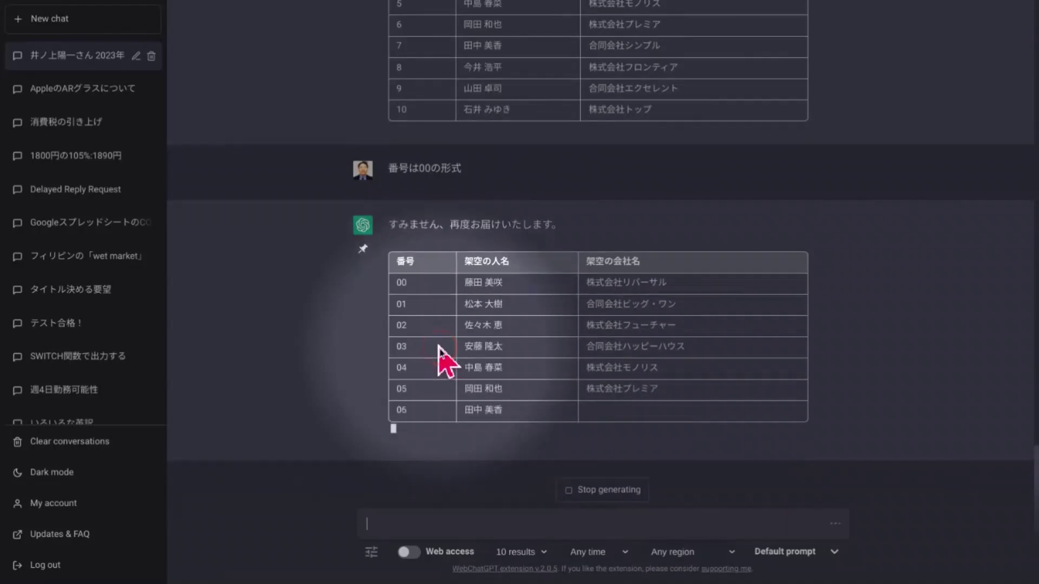
# Step: Review the 00-style table, then send 番号は01の形式 so rows run 01 to 10
pyautogui.scroll(2, 439, 349)
pyautogui.scroll(3, 439, 349)
pyautogui.scroll(-4, 439, 349)
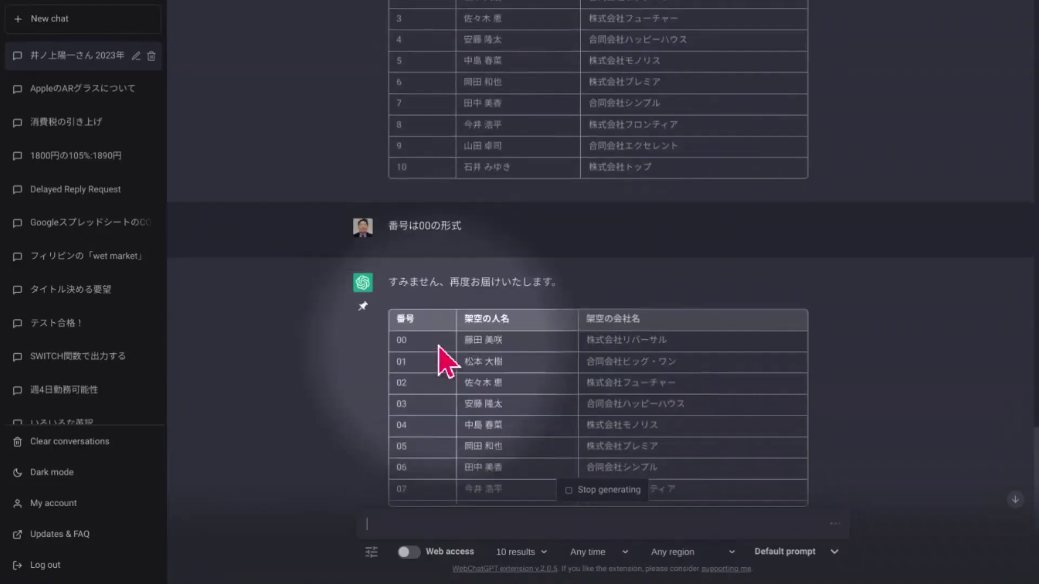
pyautogui.scroll(-1, 439, 349)
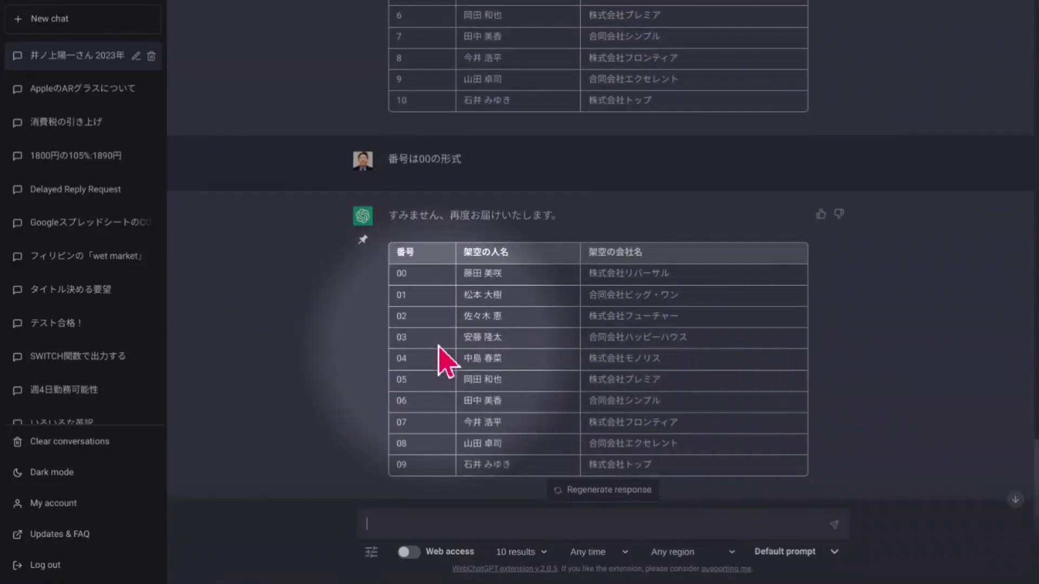
pyautogui.click(400, 283)
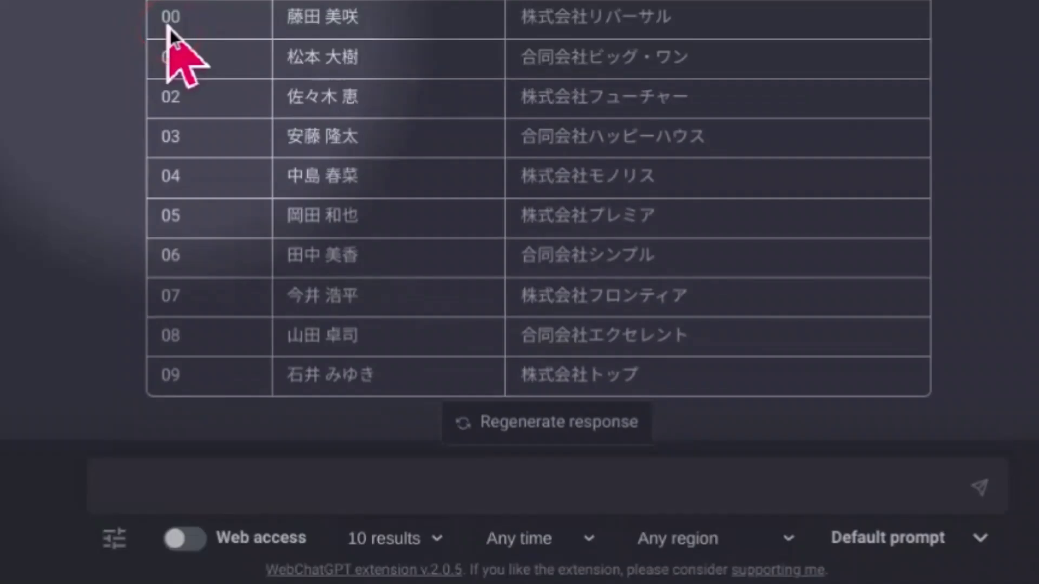
pyautogui.write('番号は00の形式')
pyautogui.press('Left')
pyautogui.press('Left')
pyautogui.press('Left')
pyautogui.press('Left')
pyautogui.press('Left')
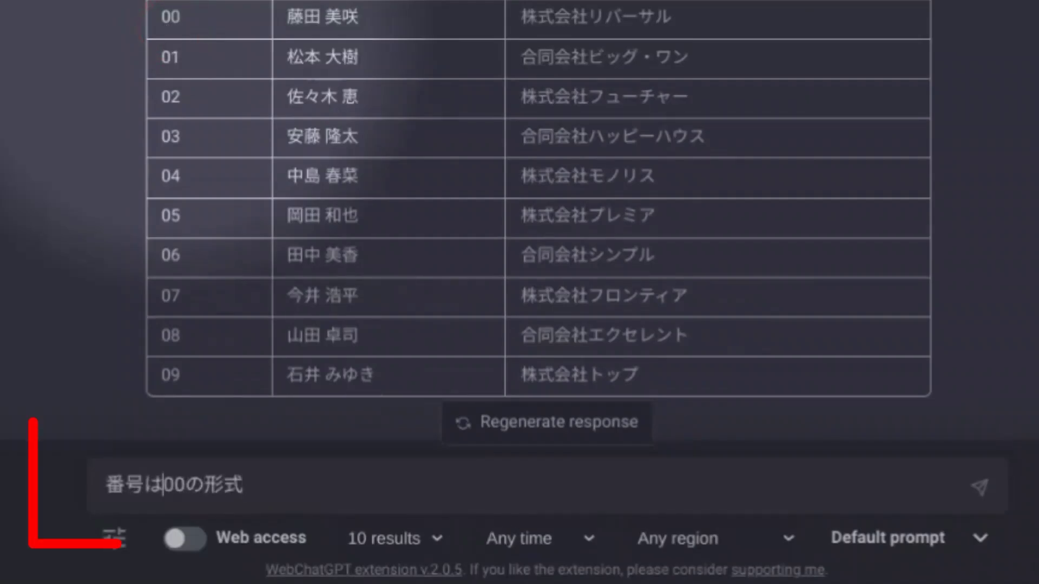
pyautogui.press('Right')
pyautogui.hotkey('shift', 'Right')
pyautogui.write('1')
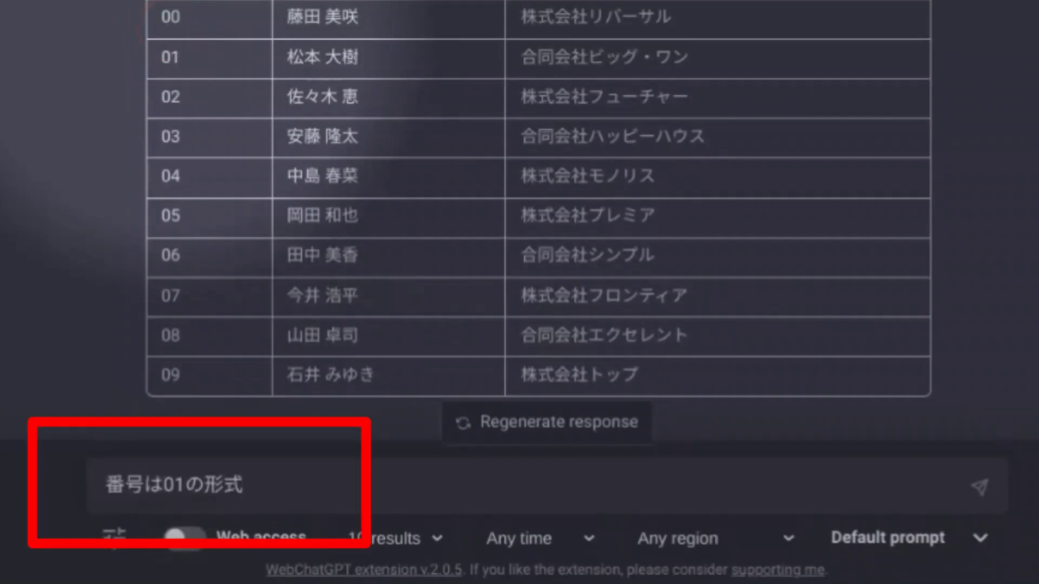
pyautogui.press('Return')
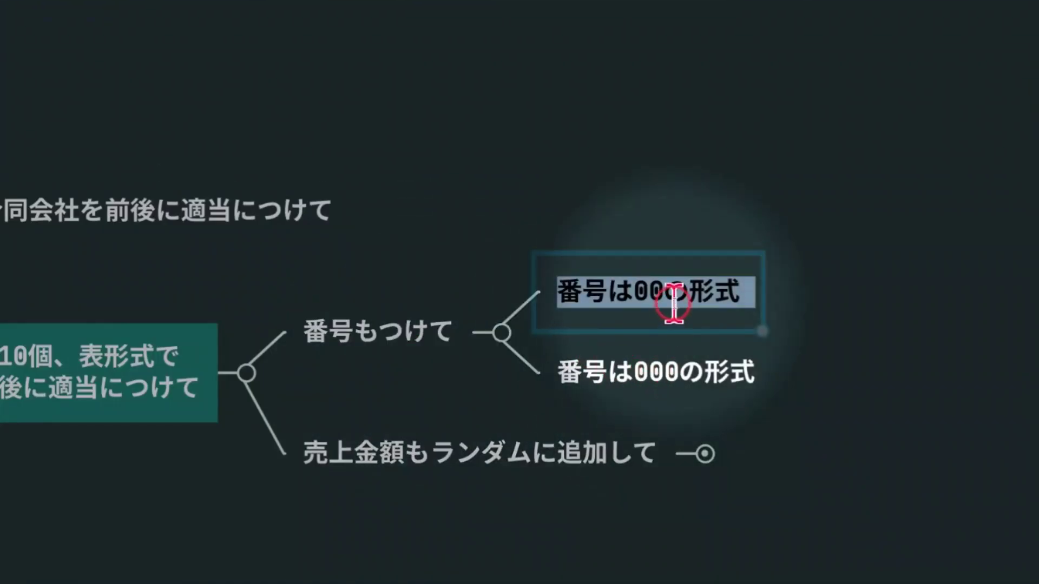
# Step: Edit the numbering nodes to 番号は01の形式 and 番号は001の形式, selecting the 001 text
pyautogui.click(649, 292)
pyautogui.hotkey('shift', 'Right')
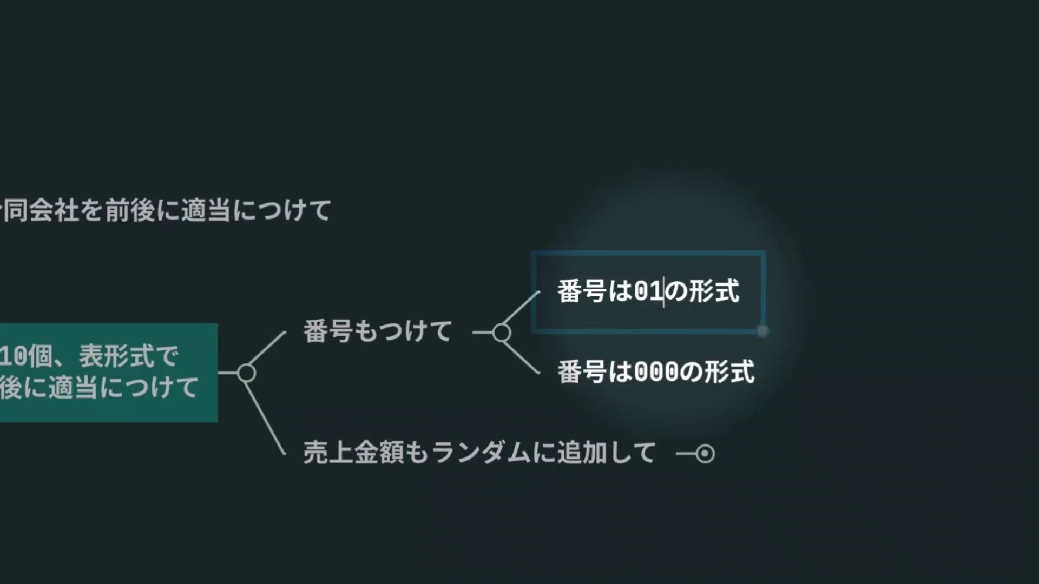
pyautogui.click(671, 370)
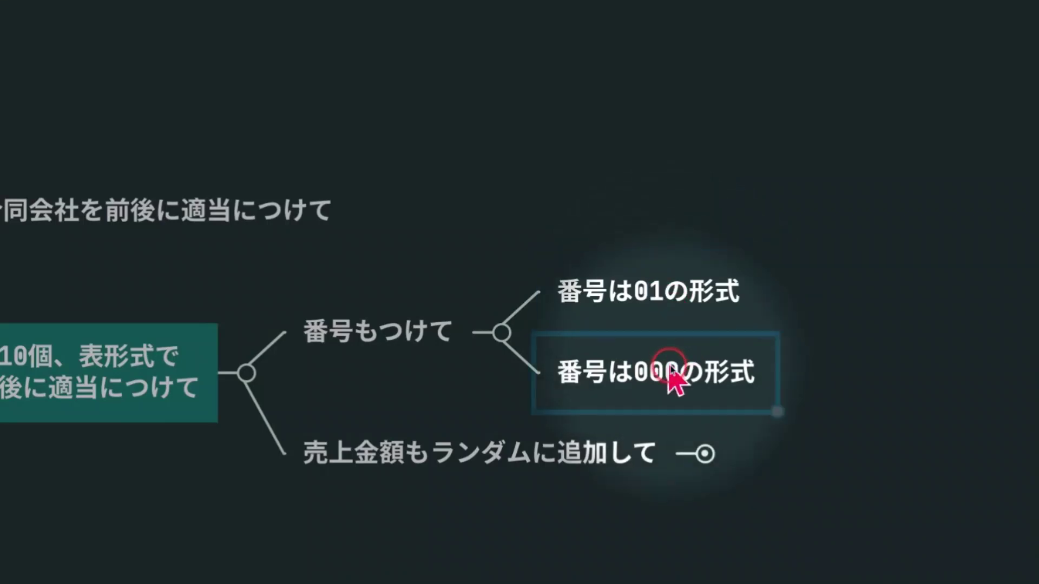
pyautogui.click(671, 367)
pyautogui.press('Left')
pyautogui.press('Left')
pyautogui.press('Left')
pyautogui.press('BackSpace')
pyautogui.write('1')
pyautogui.hotkey('ctrl', 'a')
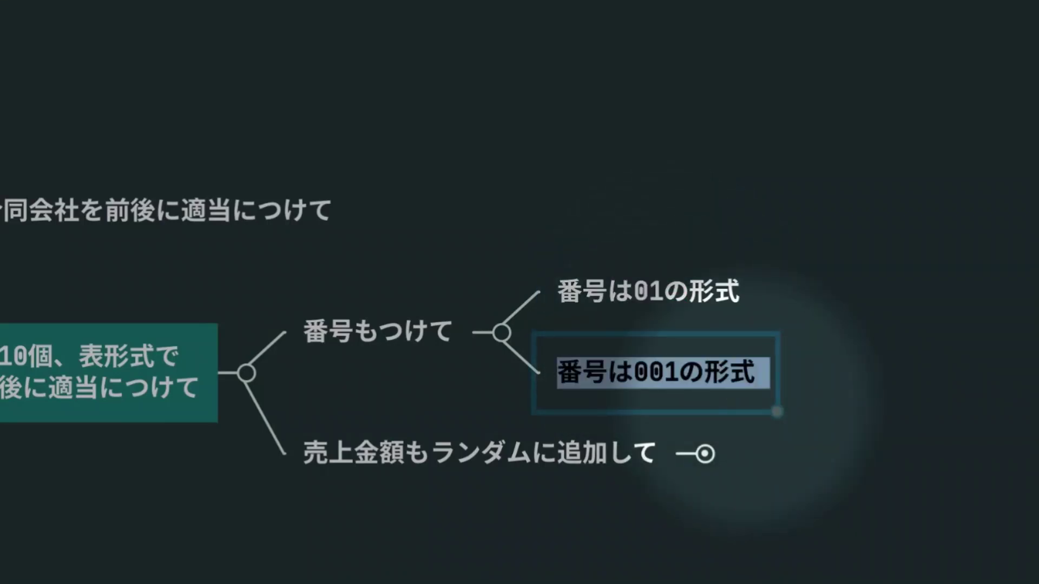
pyautogui.press('Return')
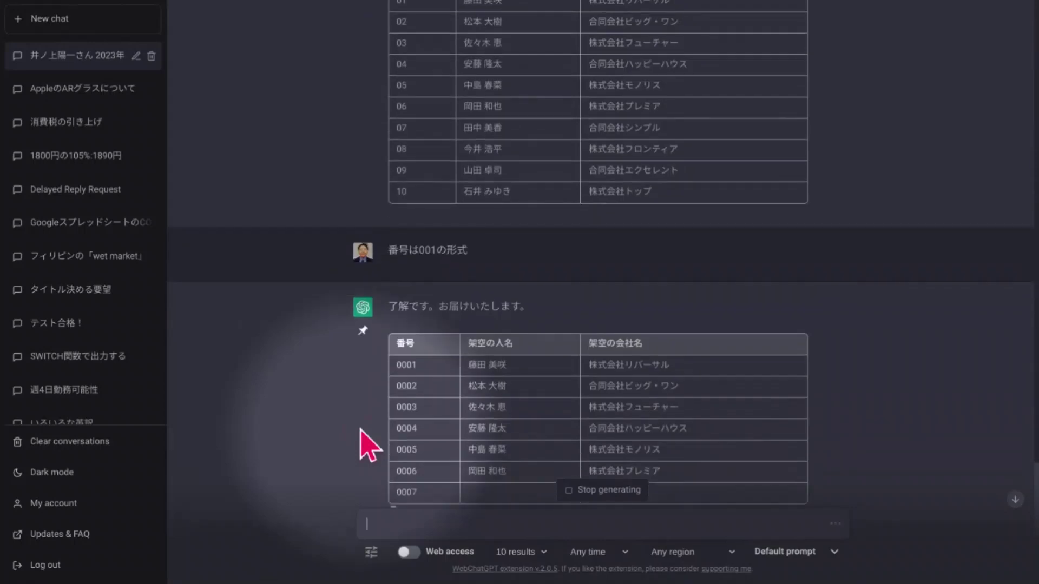
# Step: Send the correction '0001ではなく、番号は001の形式' so rows are numbered 001 to 010
pyautogui.moveTo(406, 287); pyautogui.dragTo(426, 269)
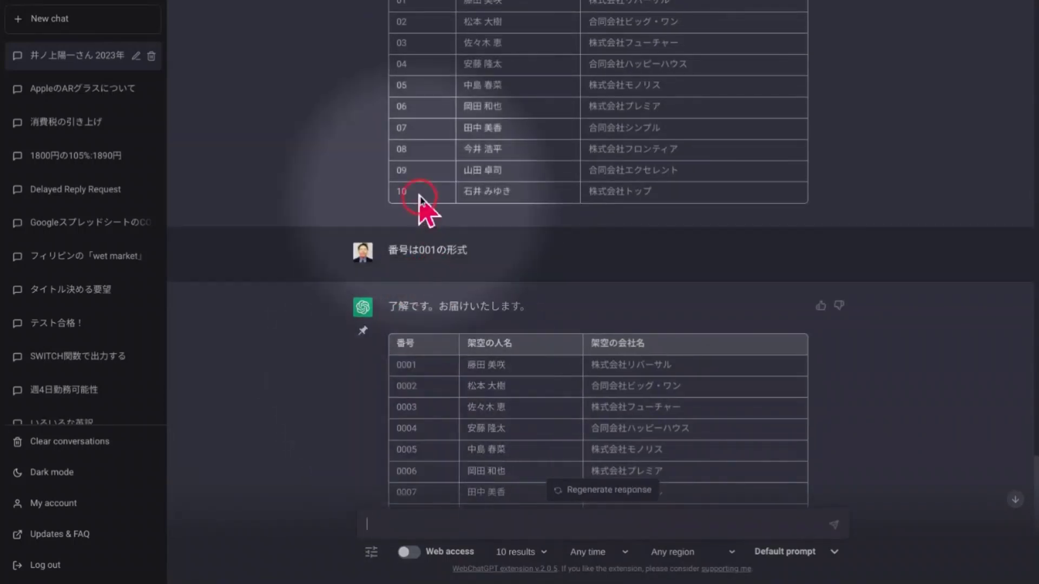
pyautogui.scroll(3, 418, 200)
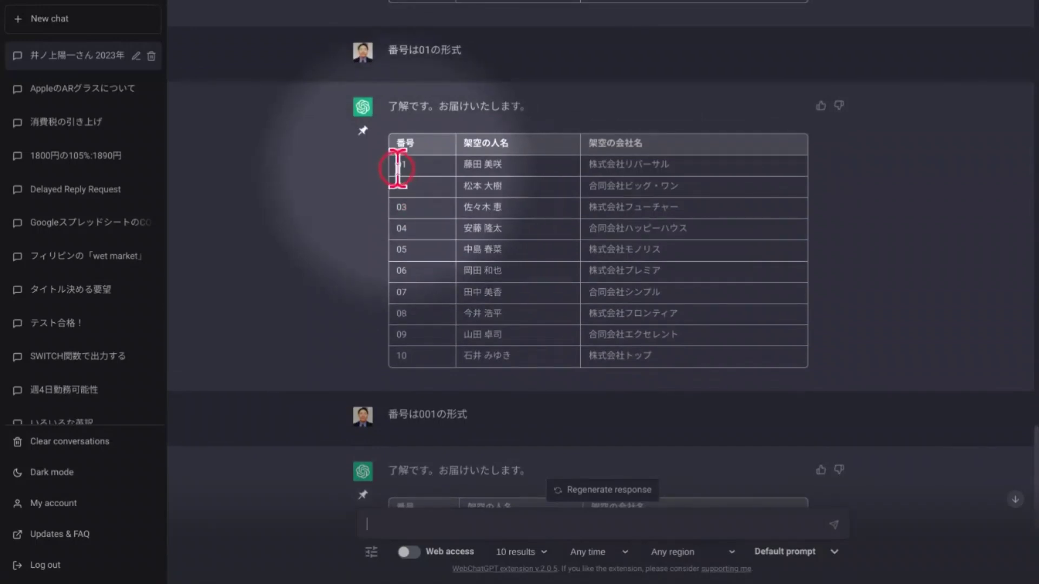
pyautogui.scroll(-2, 457, 284)
pyautogui.scroll(-4, 458, 284)
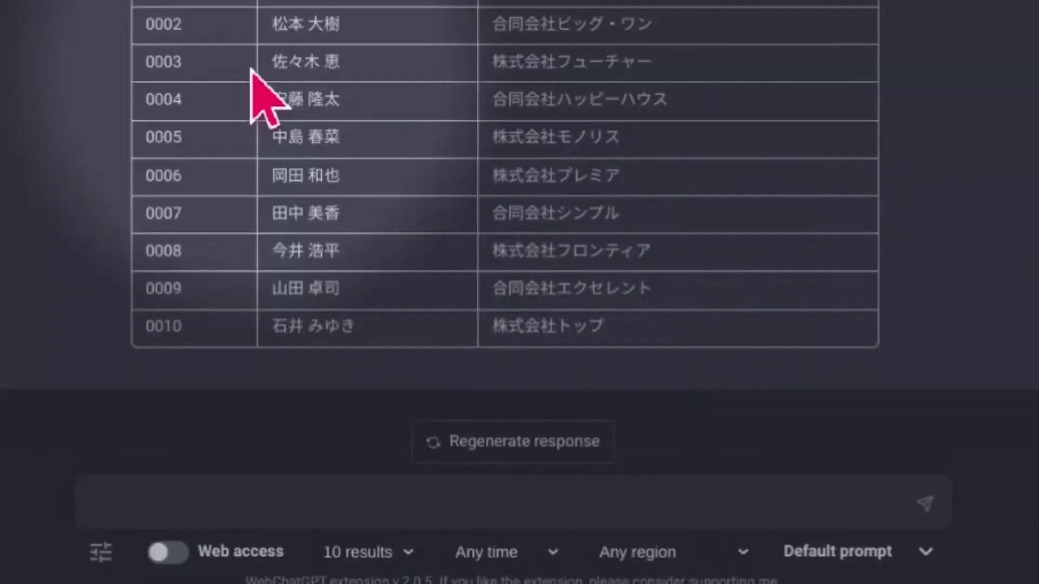
pyautogui.press('Zenkaku_Hankaku')
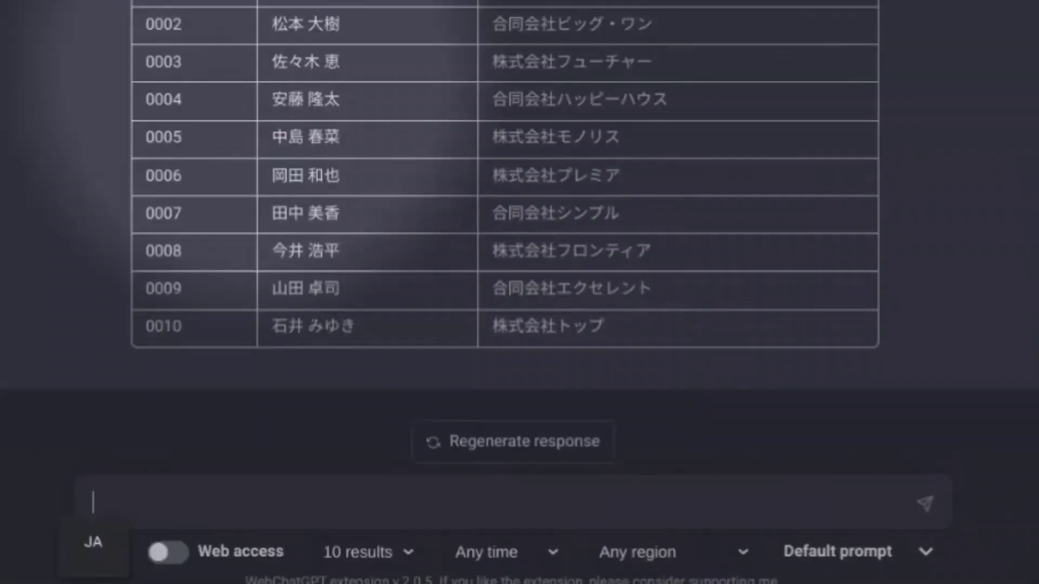
pyautogui.write('0001dehanaku,')
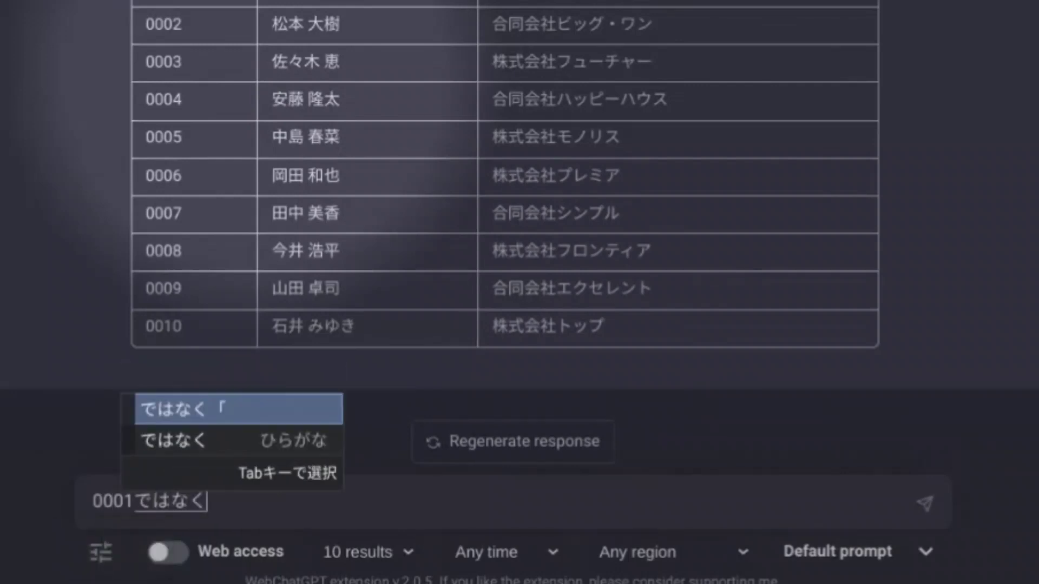
pyautogui.press('Return')
pyautogui.write('番号は001の形式')
pyautogui.press('Return')
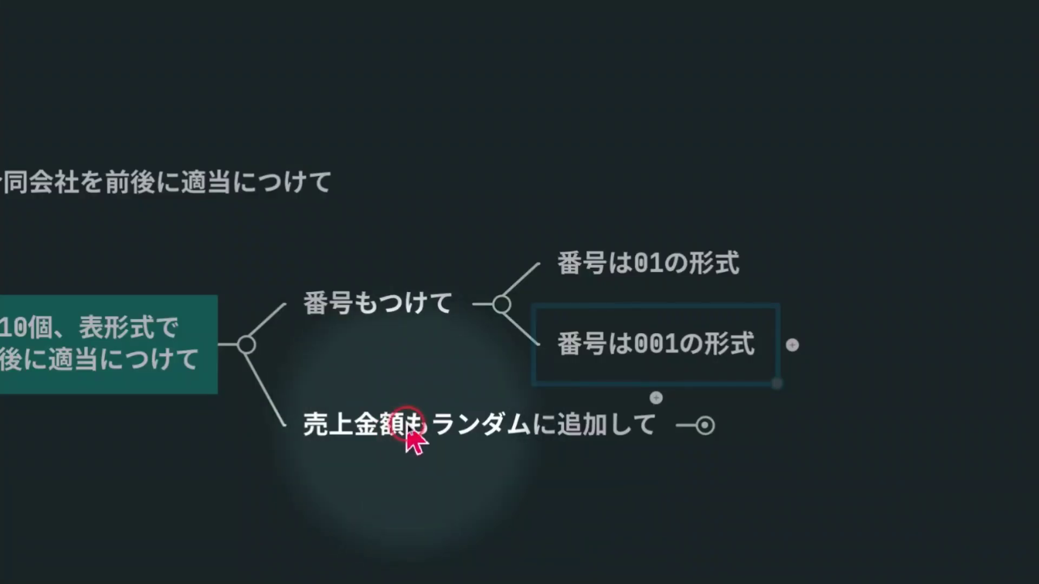
# Step: Copy the 売上金額もランダムに追加して prompt from the map and send it to ChatGPT
pyautogui.click(408, 425)
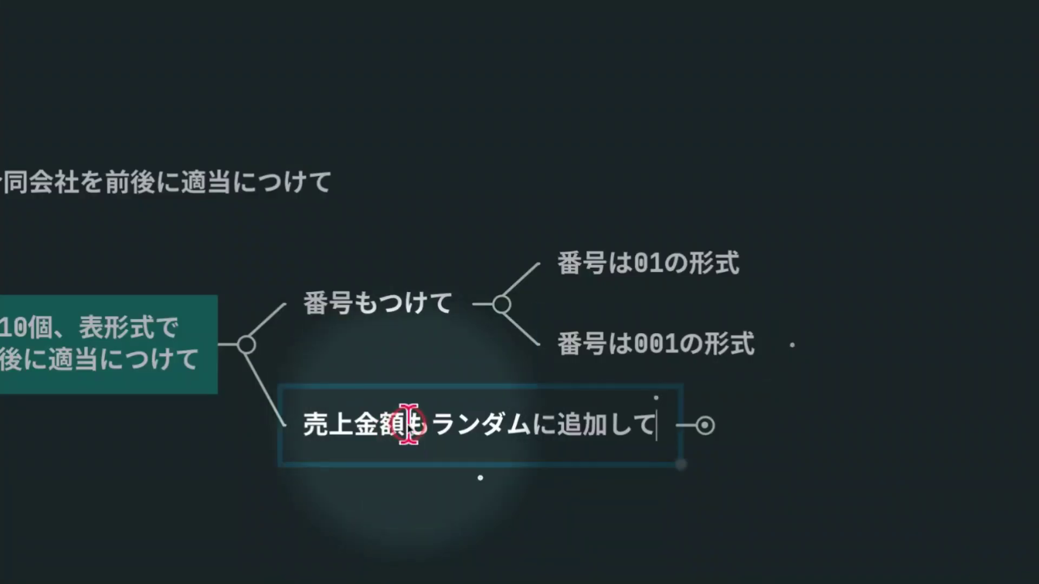
pyautogui.hotkey('ctrl', 'a')
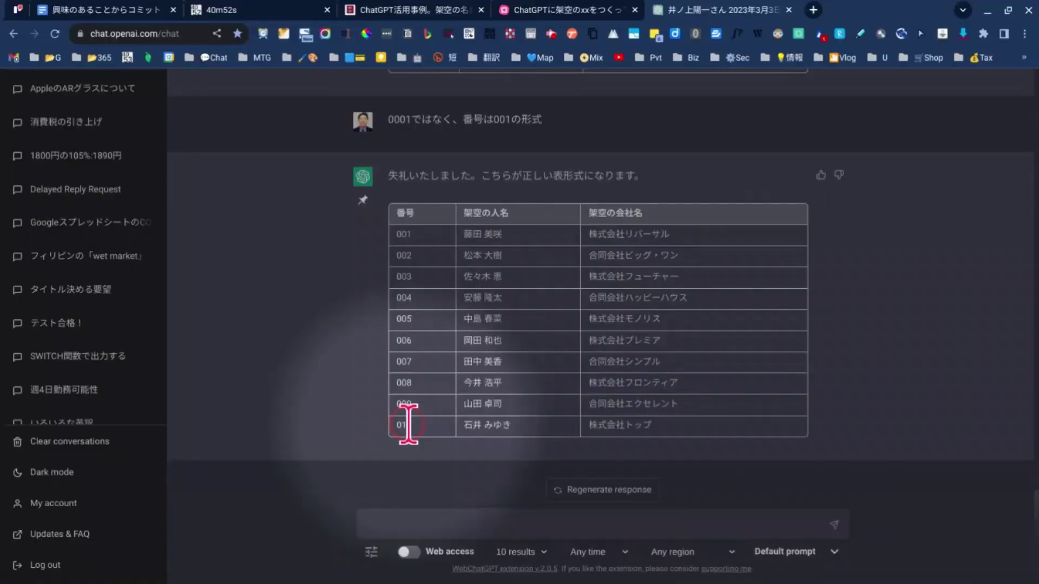
pyautogui.write('売上金額もランダムに追加して')
pyautogui.press('Return')
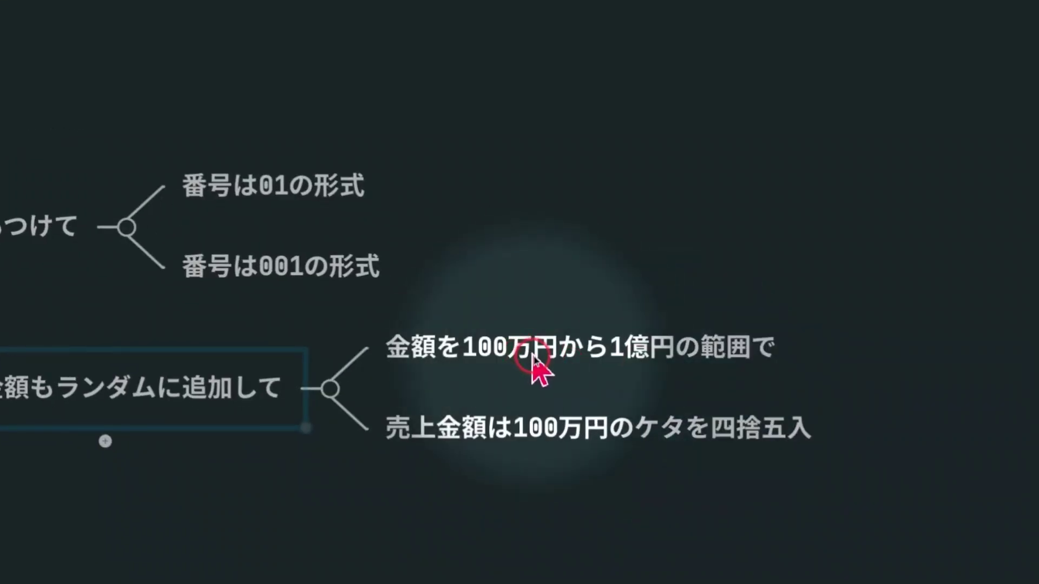
# Step: Send the 金額を100万円から1億円の範囲で prompt to limit amounts to 1 million–100 million yen
pyautogui.click(533, 356)
pyautogui.click(534, 358)
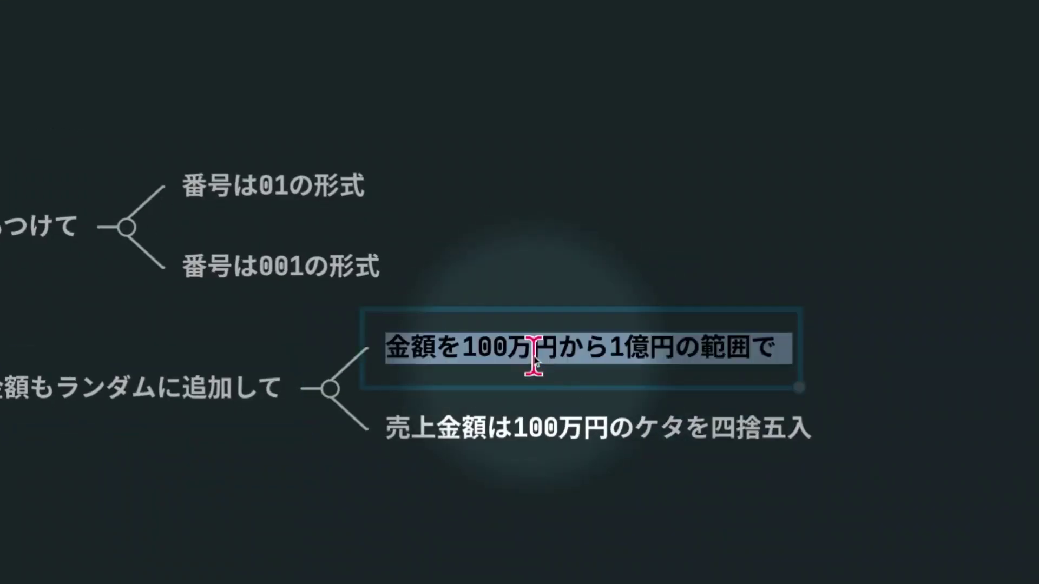
pyautogui.write('金額を100万円から1億円の範囲で')
pyautogui.press('Return')
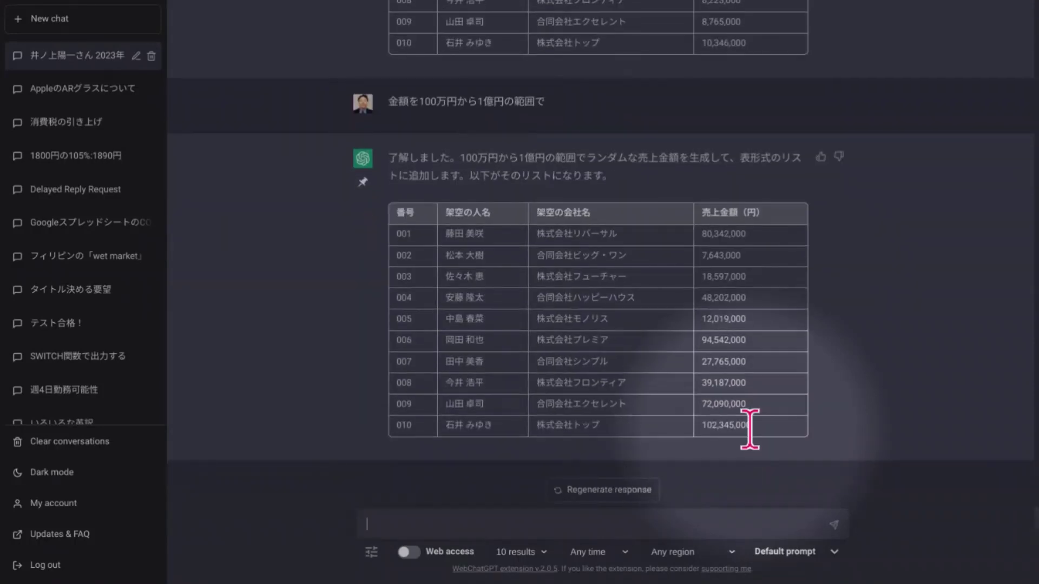
# Step: After reviewing the sales table, select the text of the 売上金額は100万円のケタを四捨五入 node
pyautogui.click(728, 306)
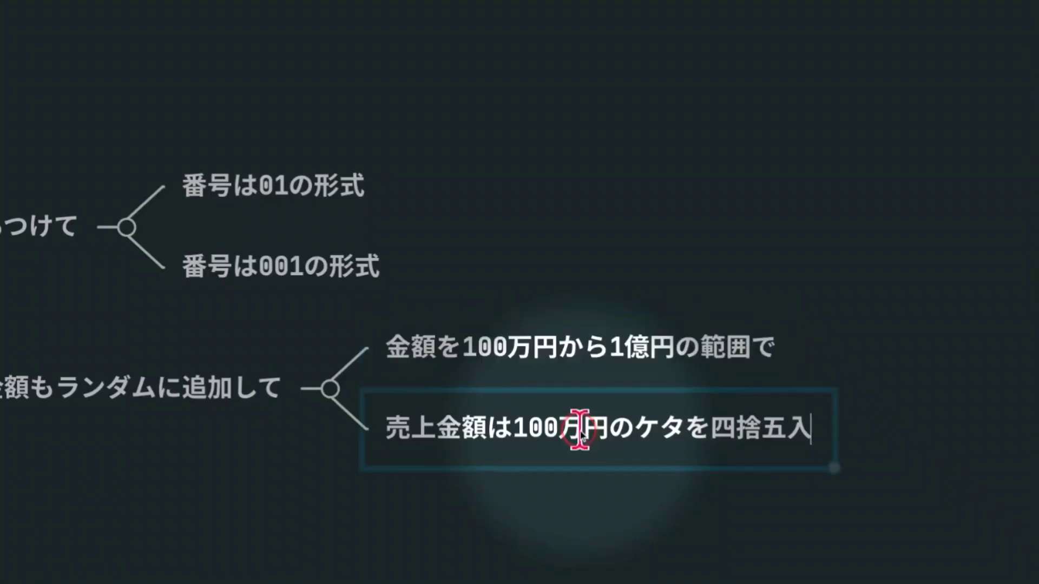
pyautogui.hotkey('ctrl', 'a')
pyautogui.hotkey('ctrl', 'c')
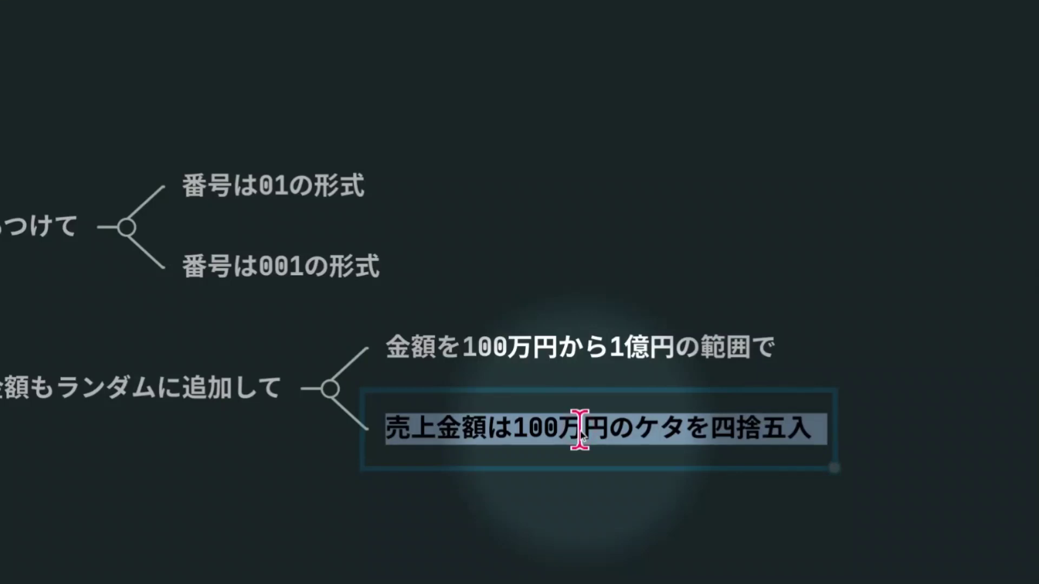
# Step: Paste the 売上金額は100万円のケタを四捨五入 rounding prompt into ChatGPT and send it
pyautogui.click(643, 441)
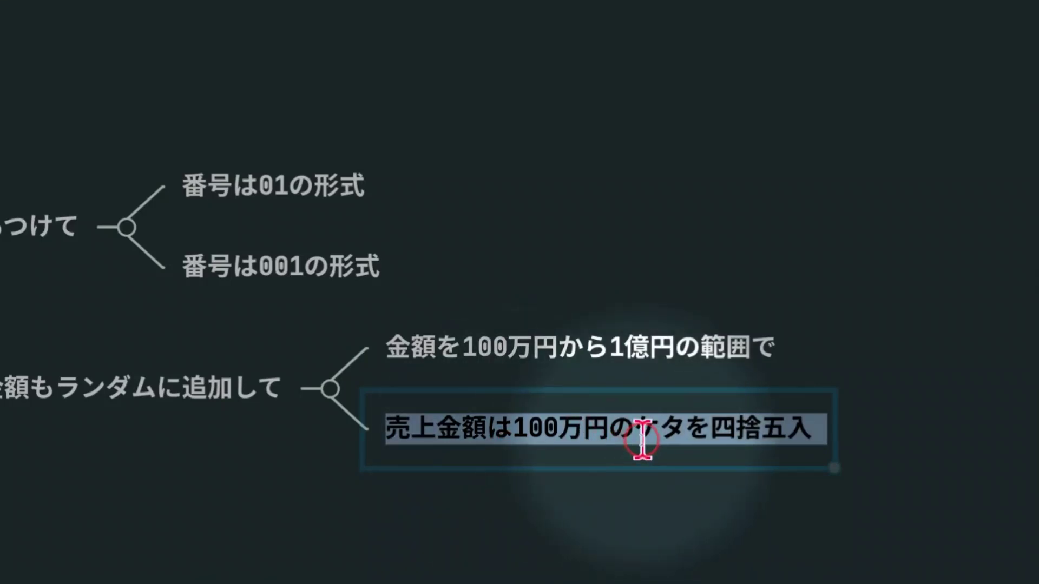
pyautogui.click(498, 502)
pyautogui.hotkey('ctrl', 'v')
pyautogui.press('Return')
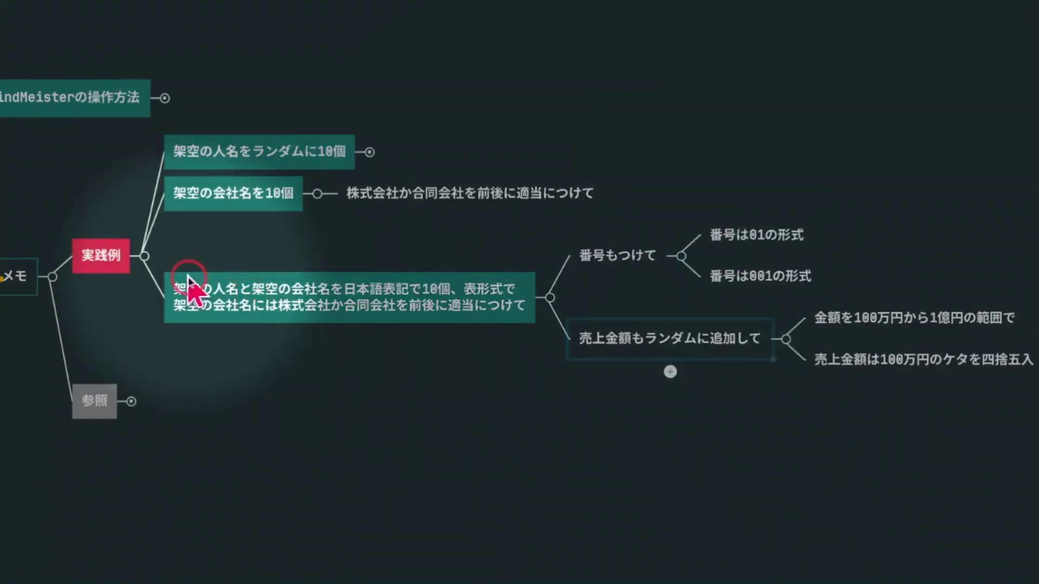
# Step: Expand 参照 down to the 2023-03-03(金) blog entry and its ChatGPT活用事例 article link node
pyautogui.click(93, 309)
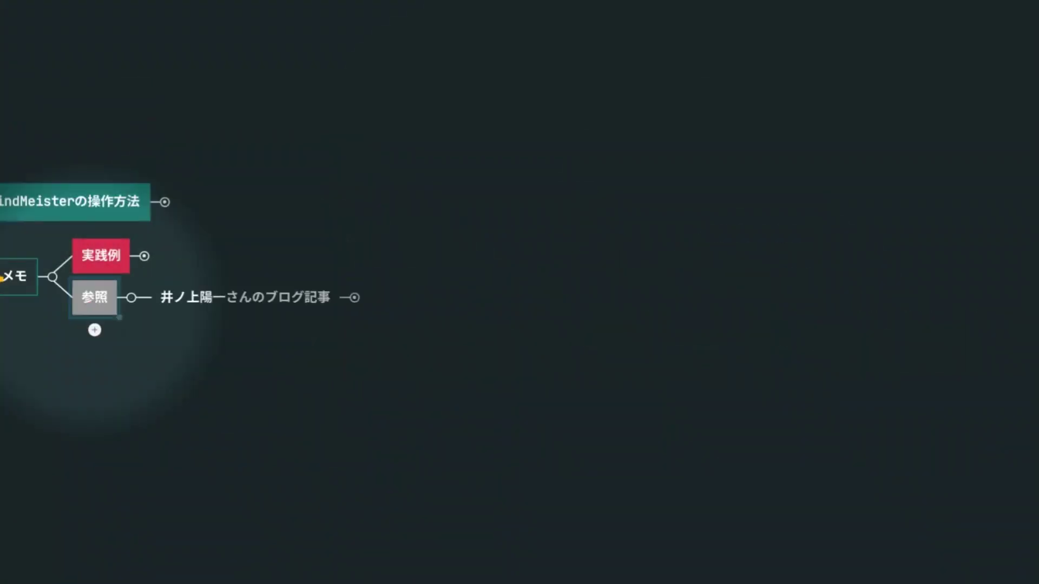
pyautogui.click(215, 297)
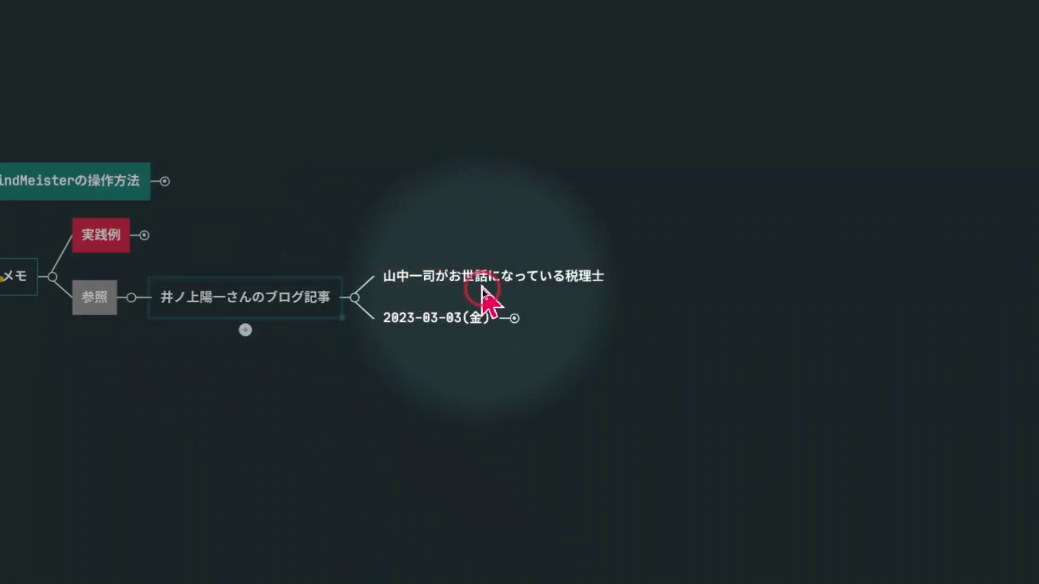
pyautogui.click(477, 288)
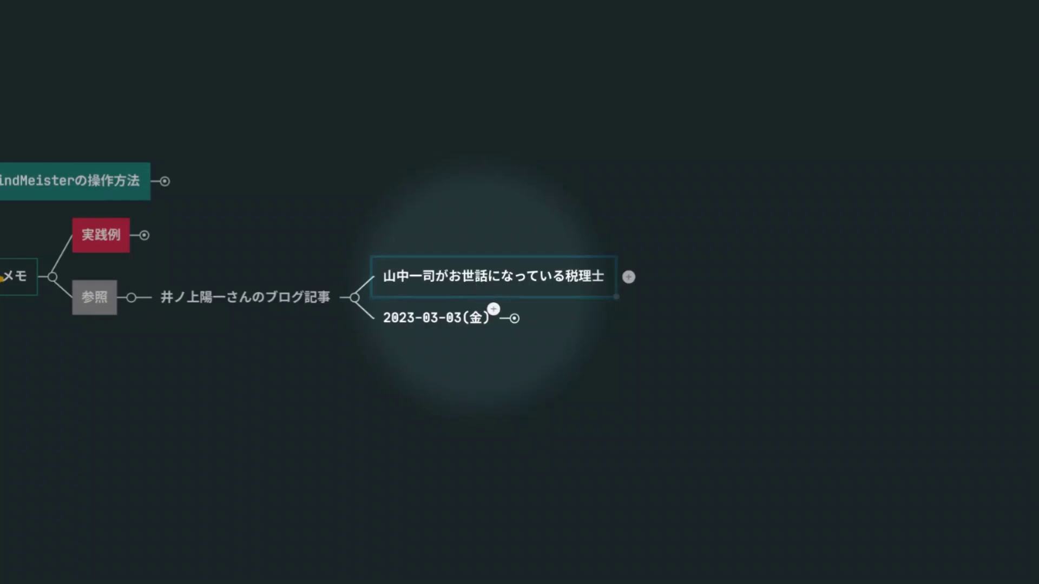
pyautogui.click(460, 320)
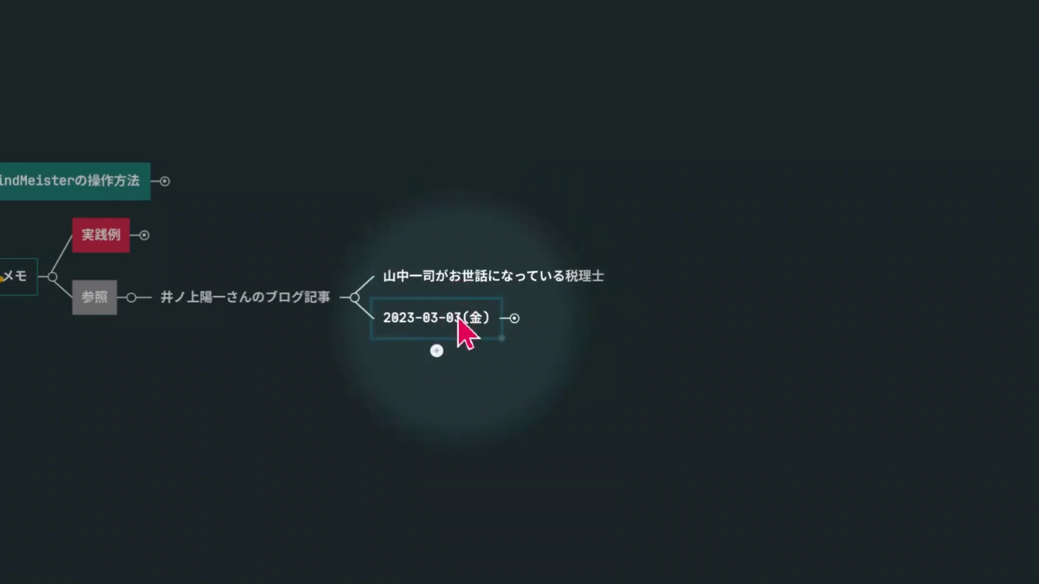
pyautogui.hotkey('ctrl', 'v')
pyautogui.click(480, 332)
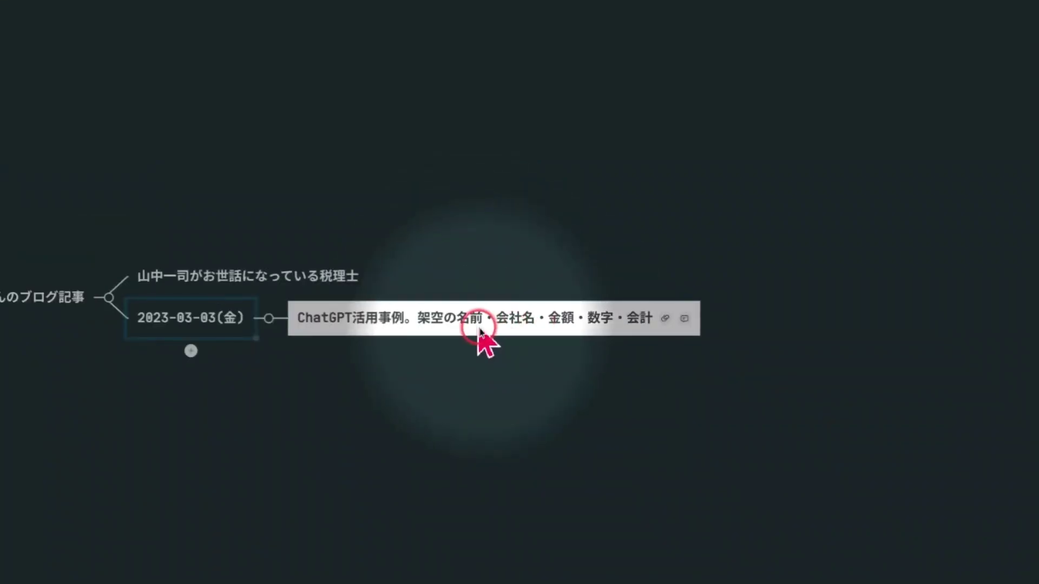